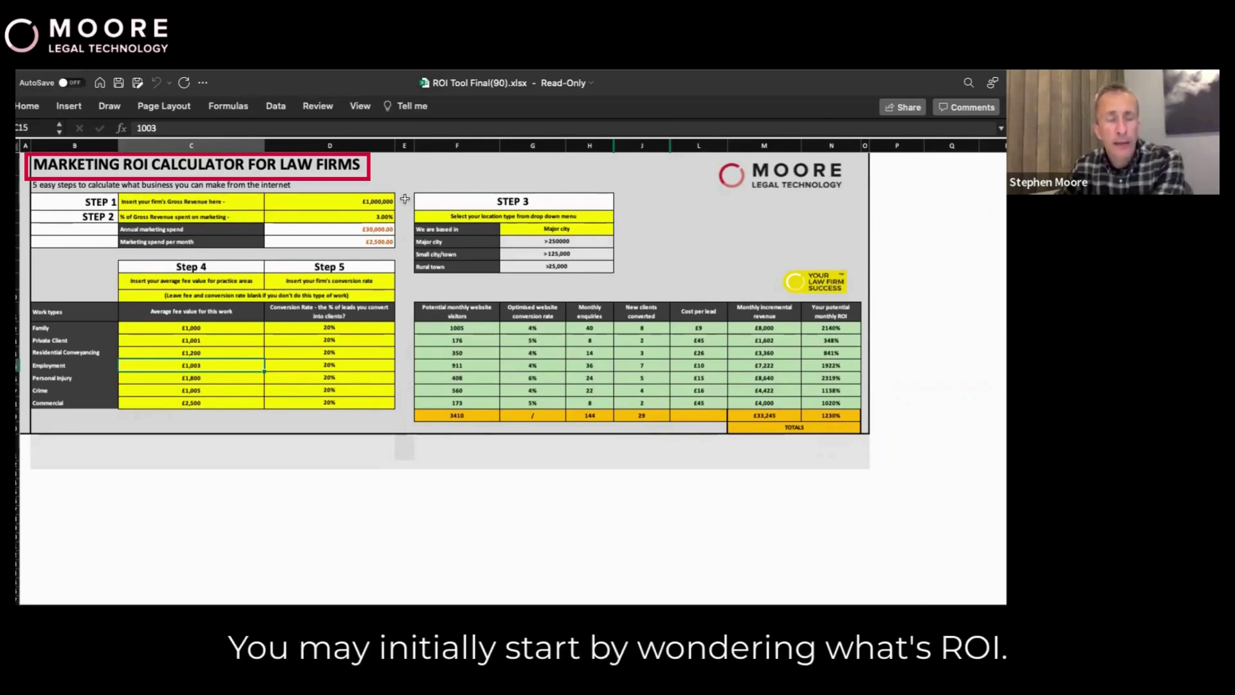
left_click(135, 164)
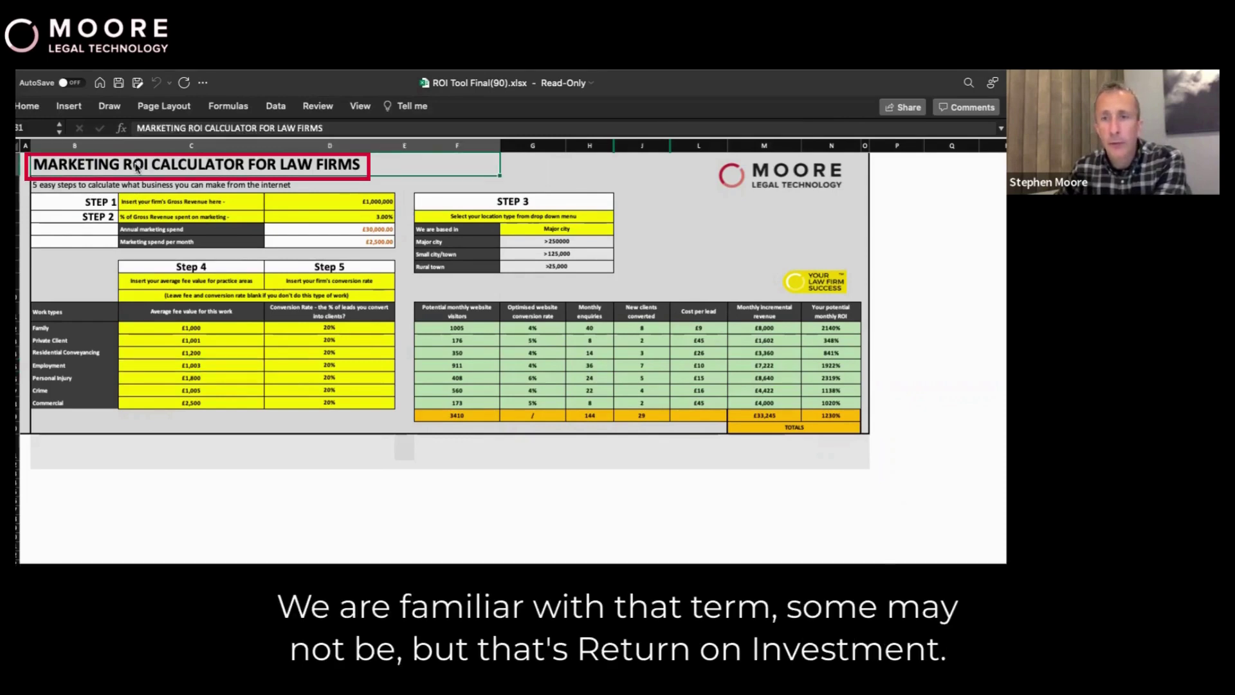
left_click(562, 164)
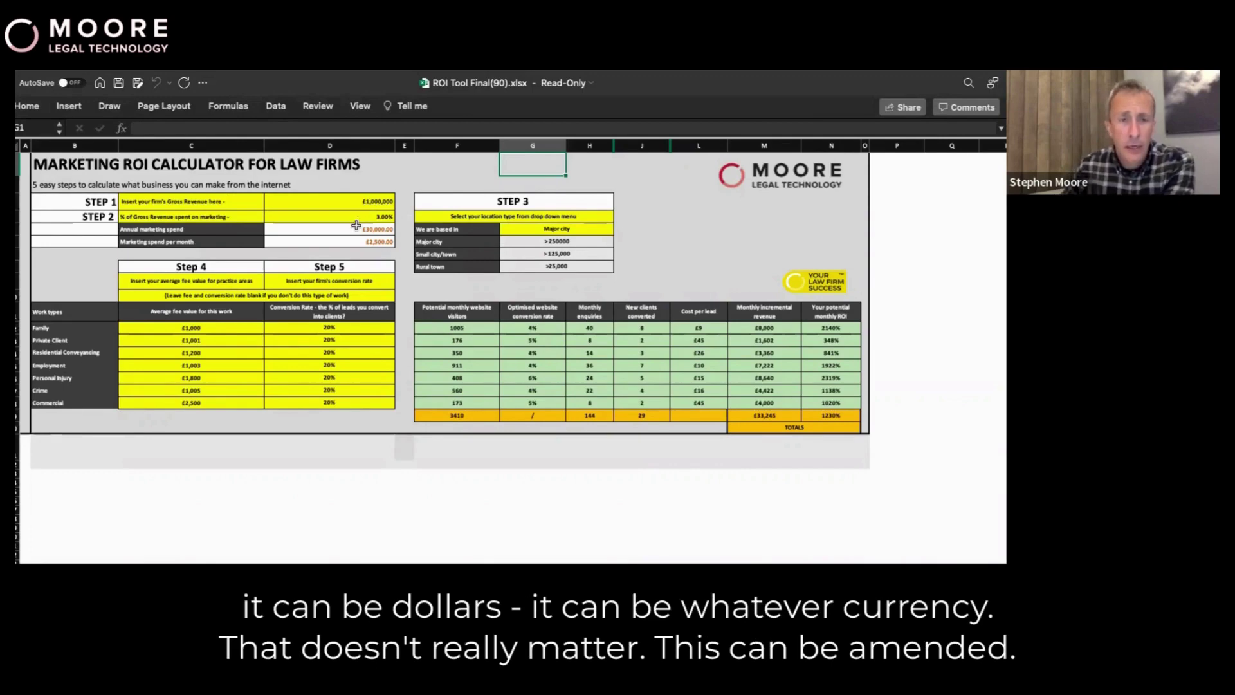
Set the firm's gross revenue in Step 1 to £500,000
left_click(372, 203)
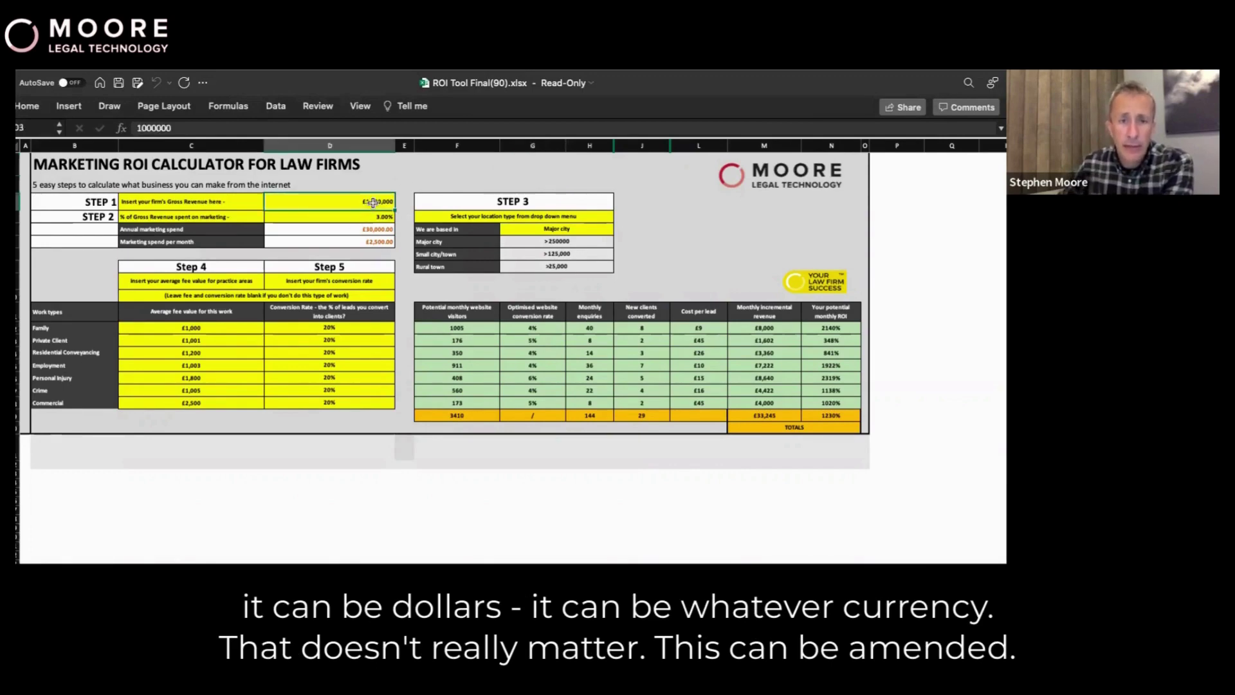
type("500")
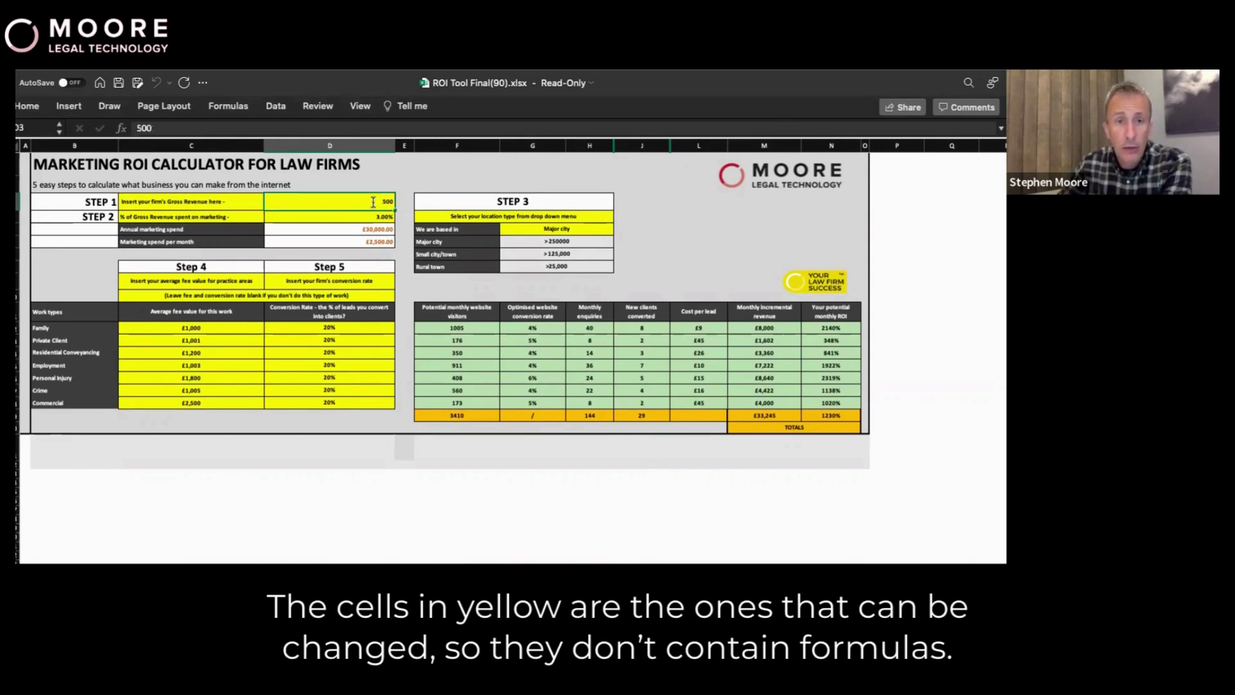
type("000")
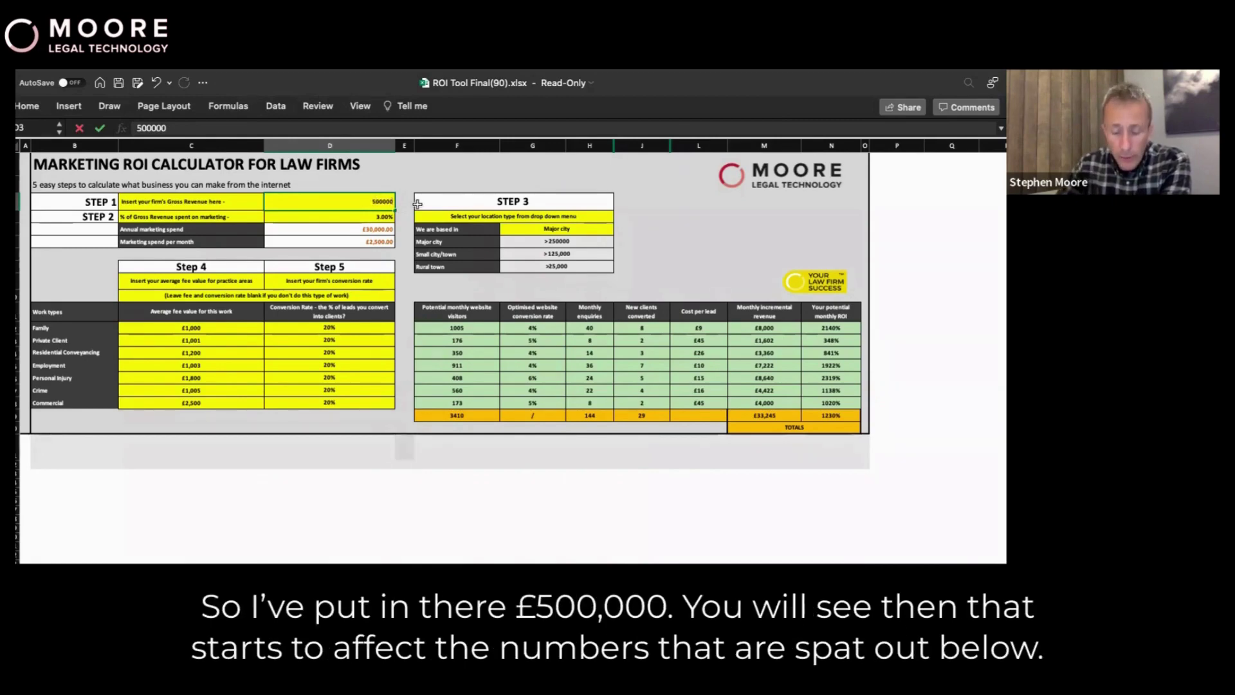
key("Return")
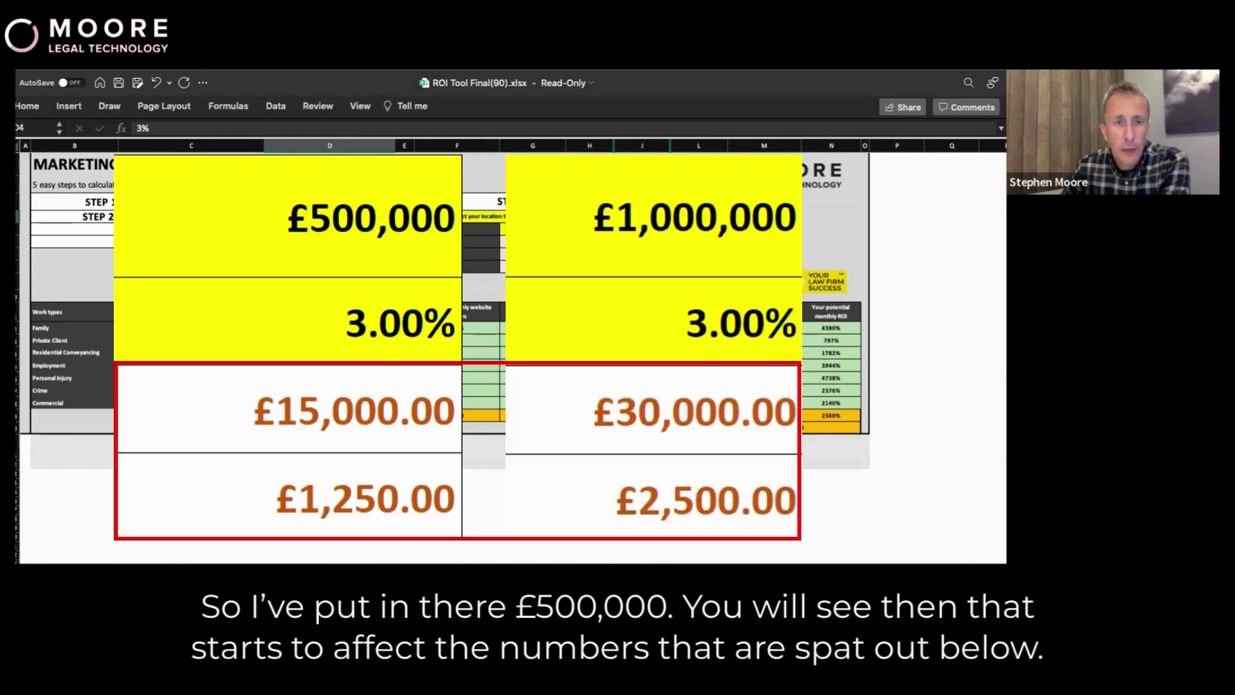
Set the firm's gross revenue in Step 1 to £1,000,000
key("Up")
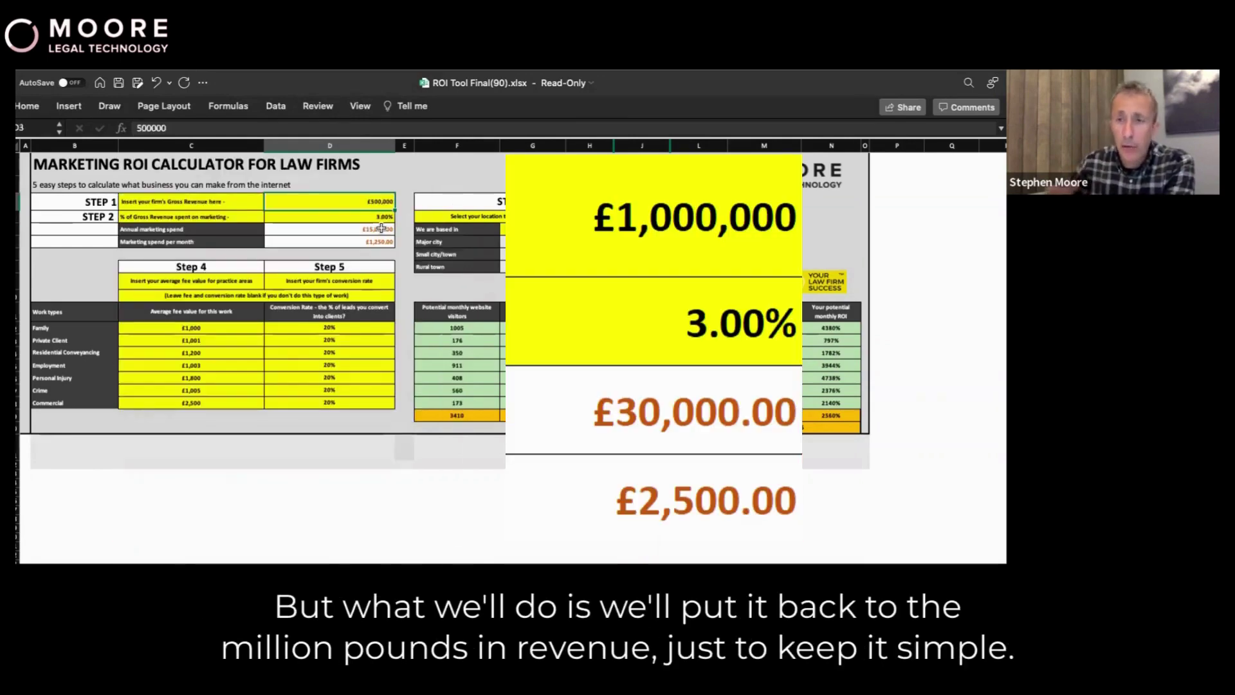
type("1000")
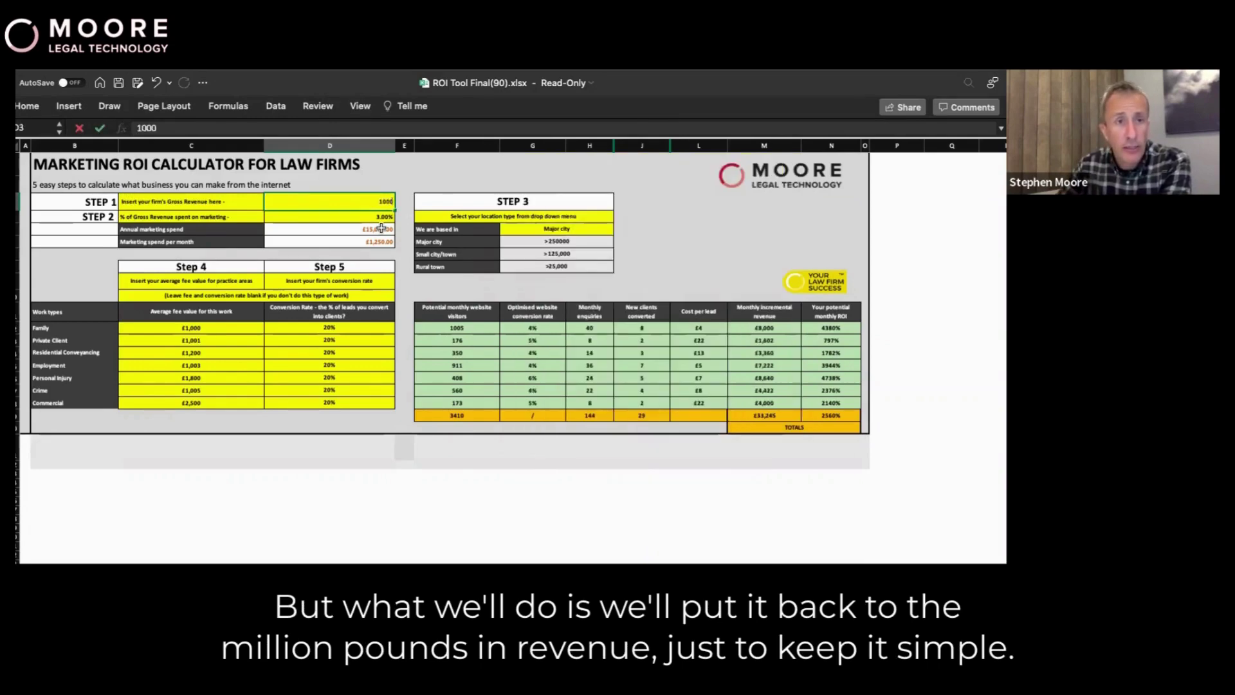
type("000")
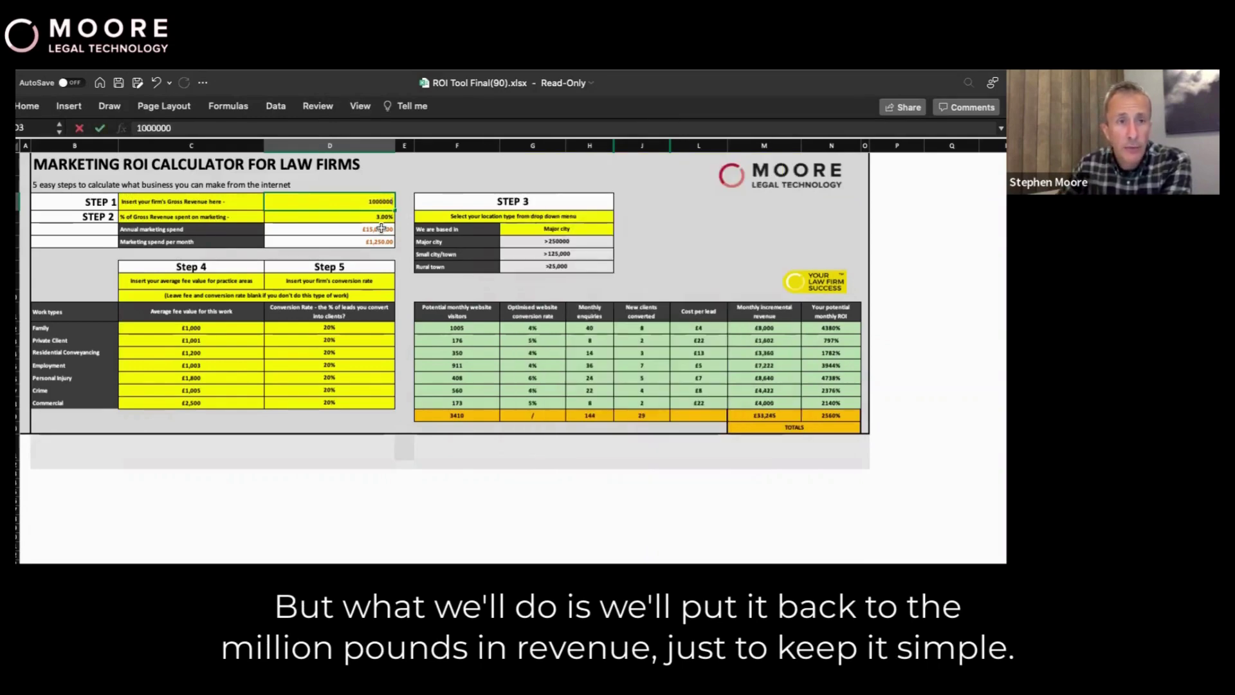
key("Return")
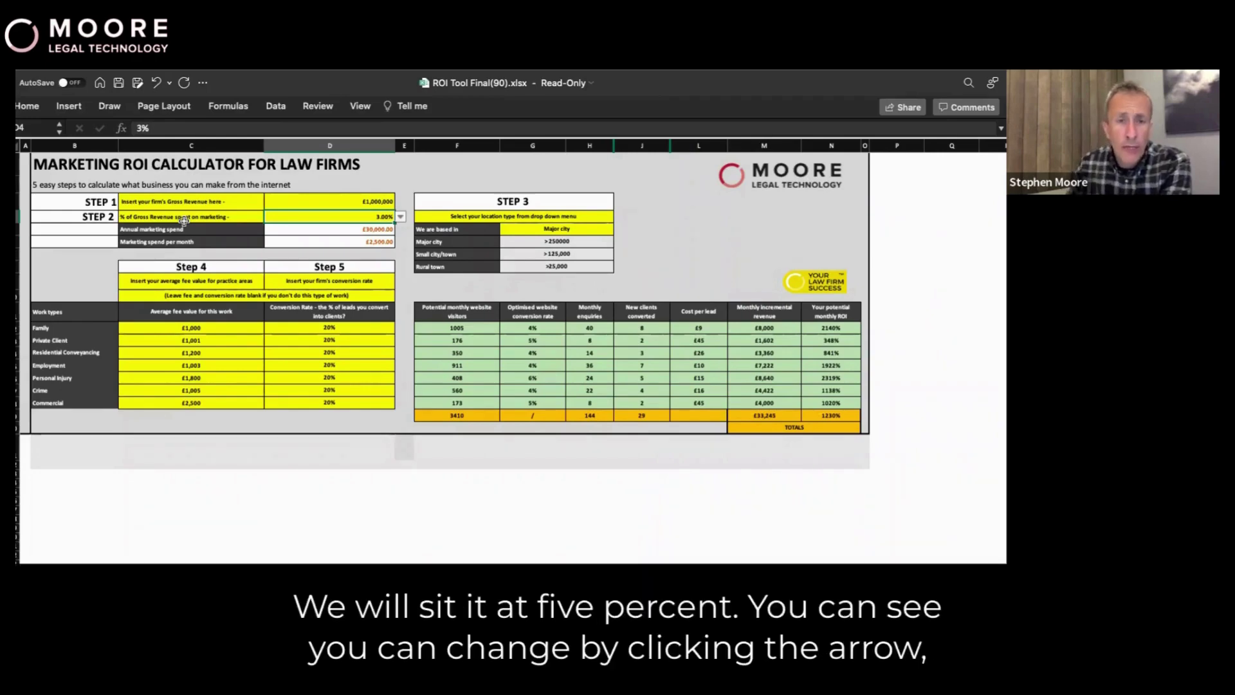
Set the percentage of gross revenue spent on marketing to 5% and check the annual marketing spend
left_click(400, 217)
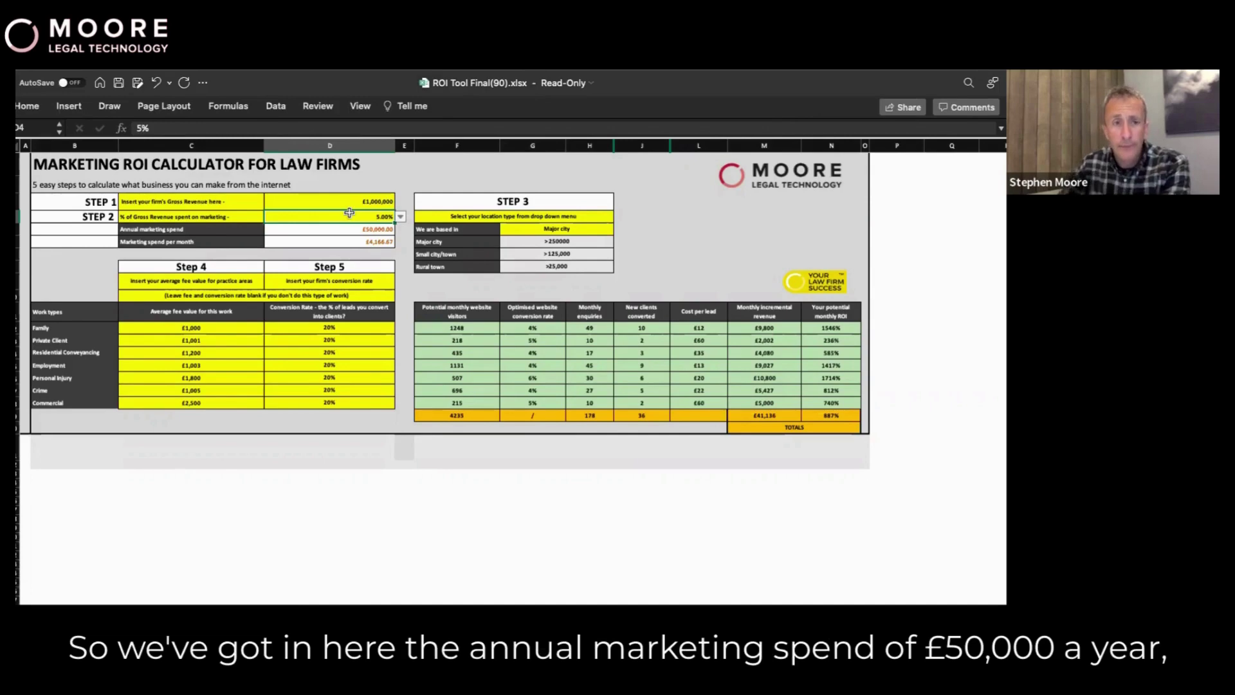
left_click(357, 230)
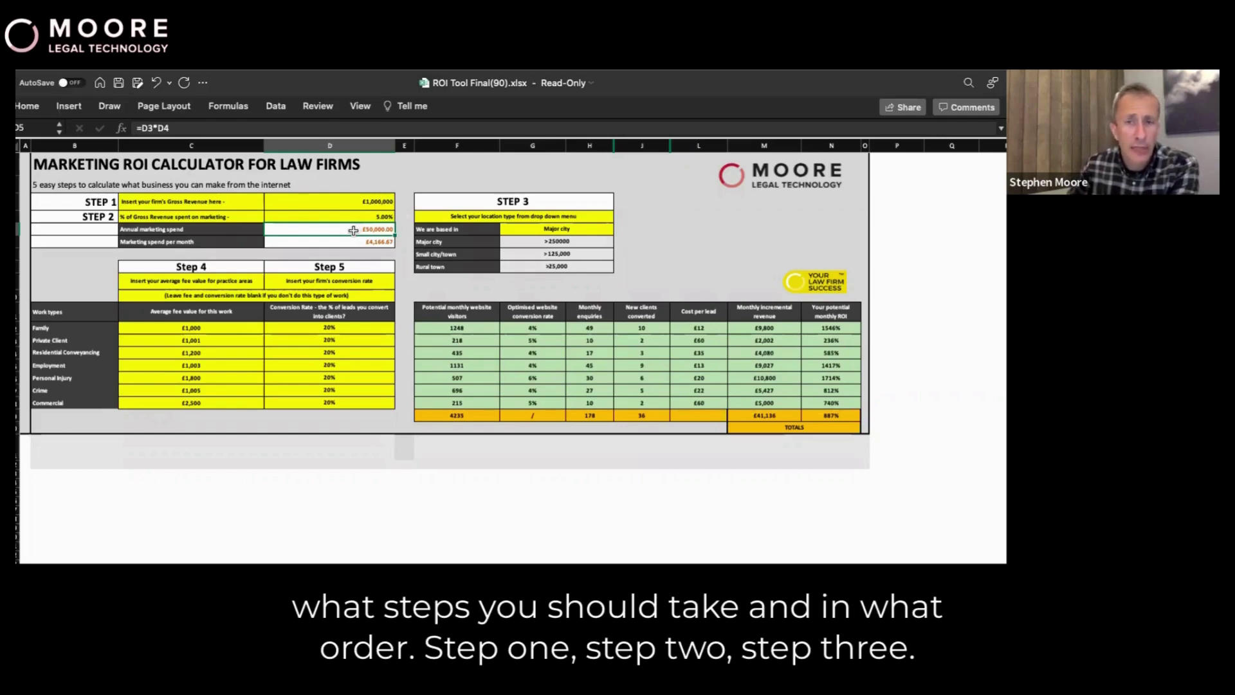
Review the Step 1 to Step 3 headings and the population thresholds for major city, small city/town and rural town
left_click(84, 201)
left_click(89, 219)
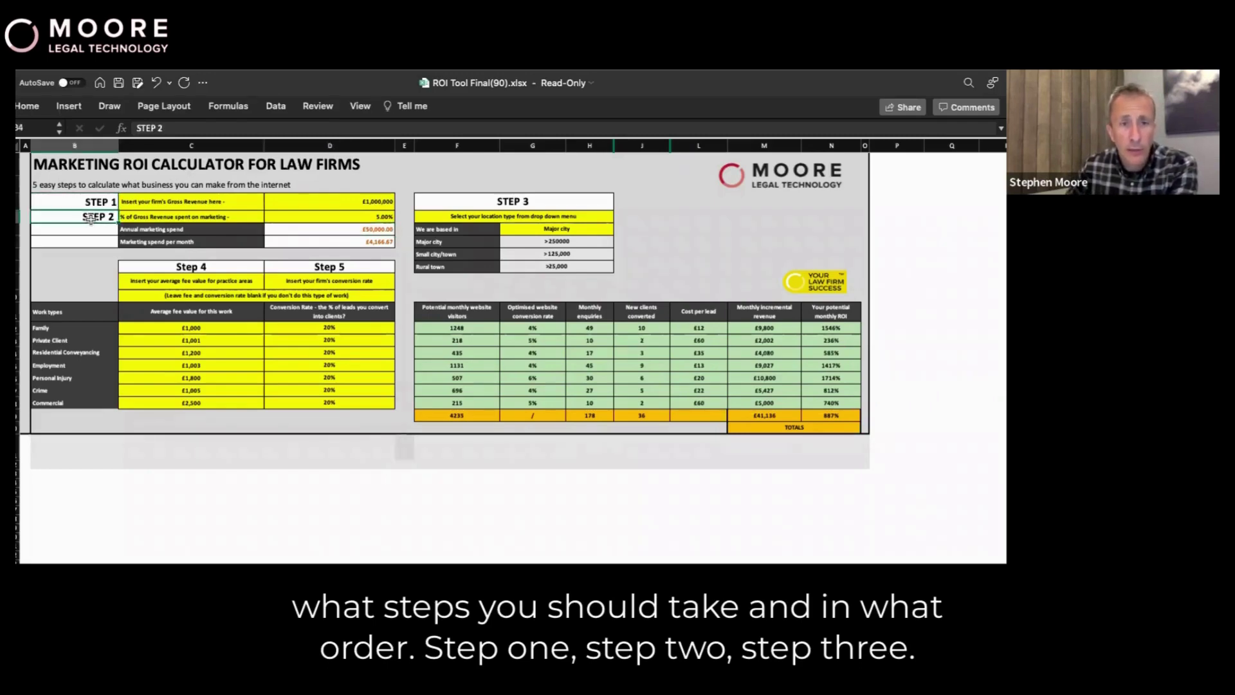
left_click(556, 204)
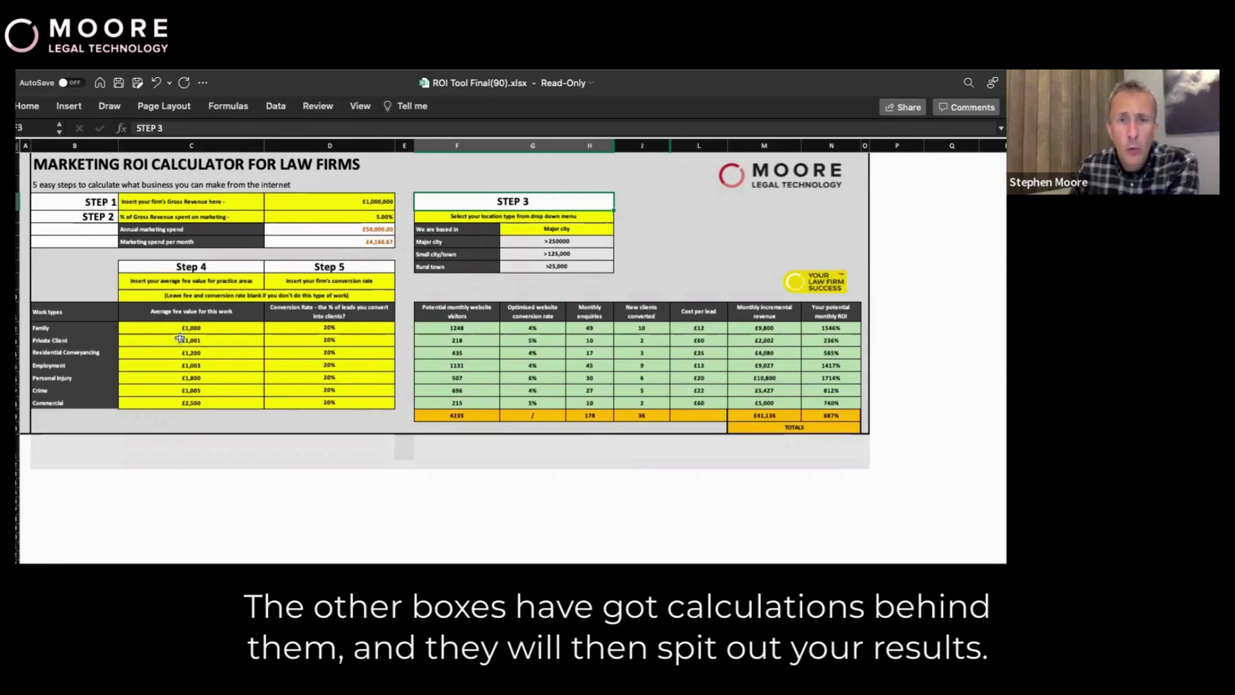
left_click(526, 231)
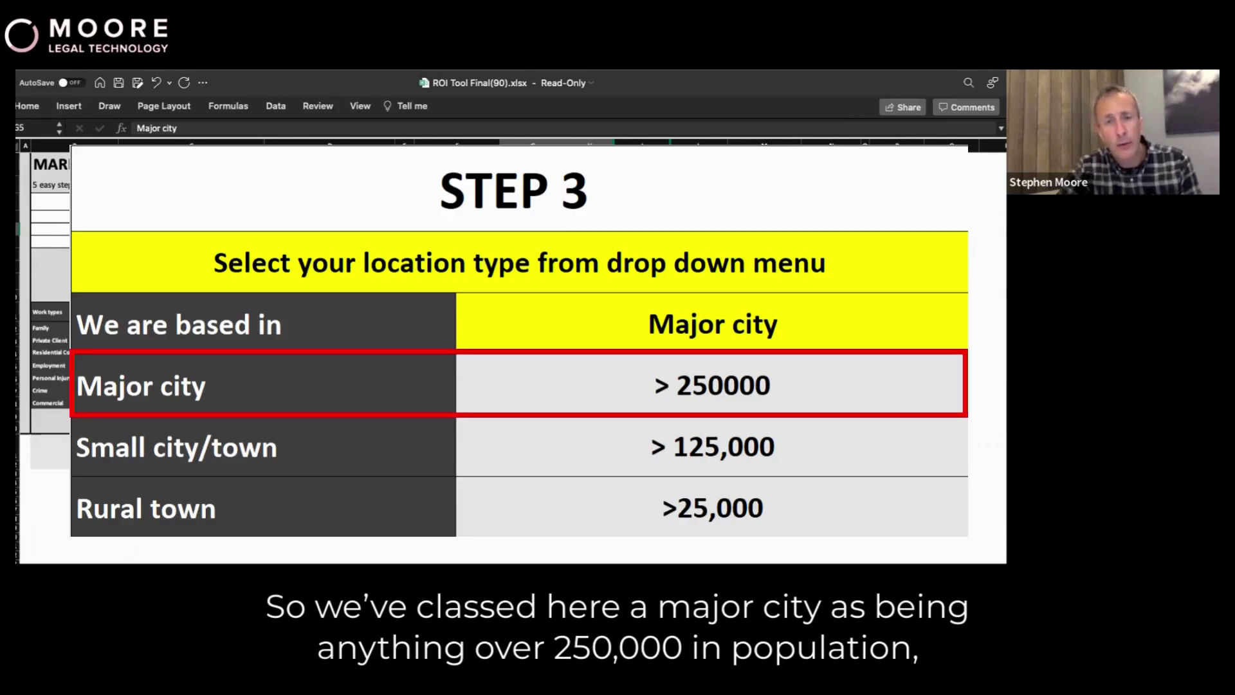
left_click(557, 242)
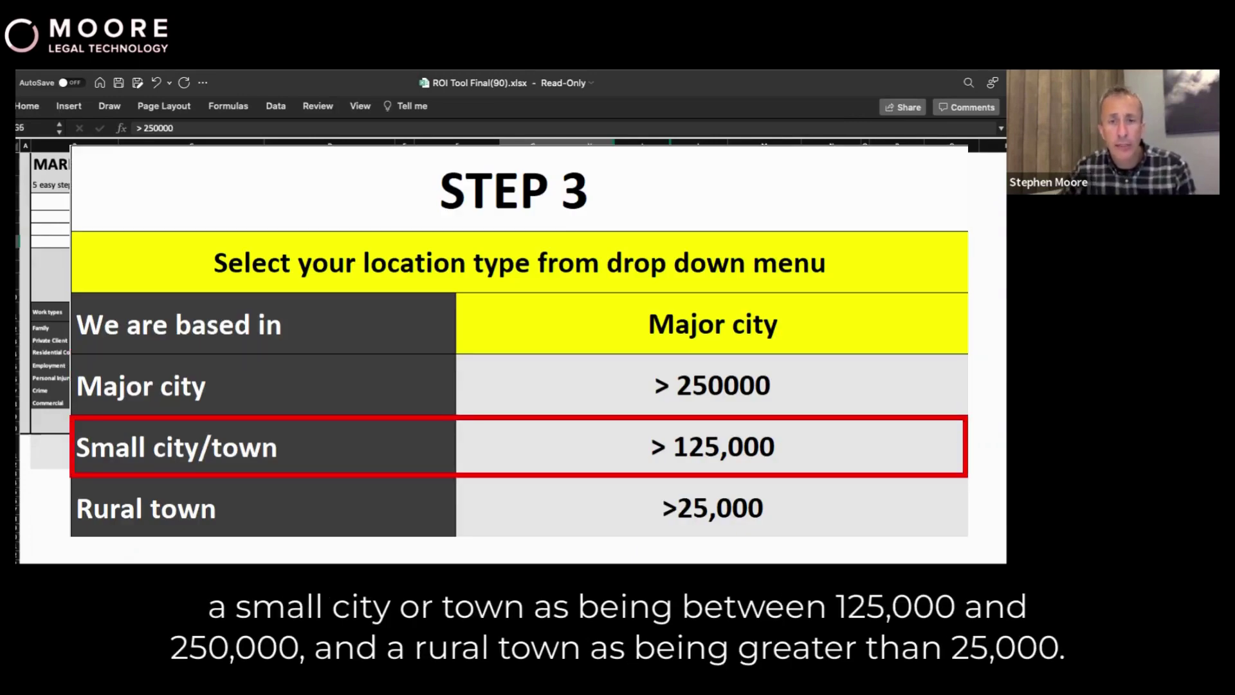
left_click(557, 254)
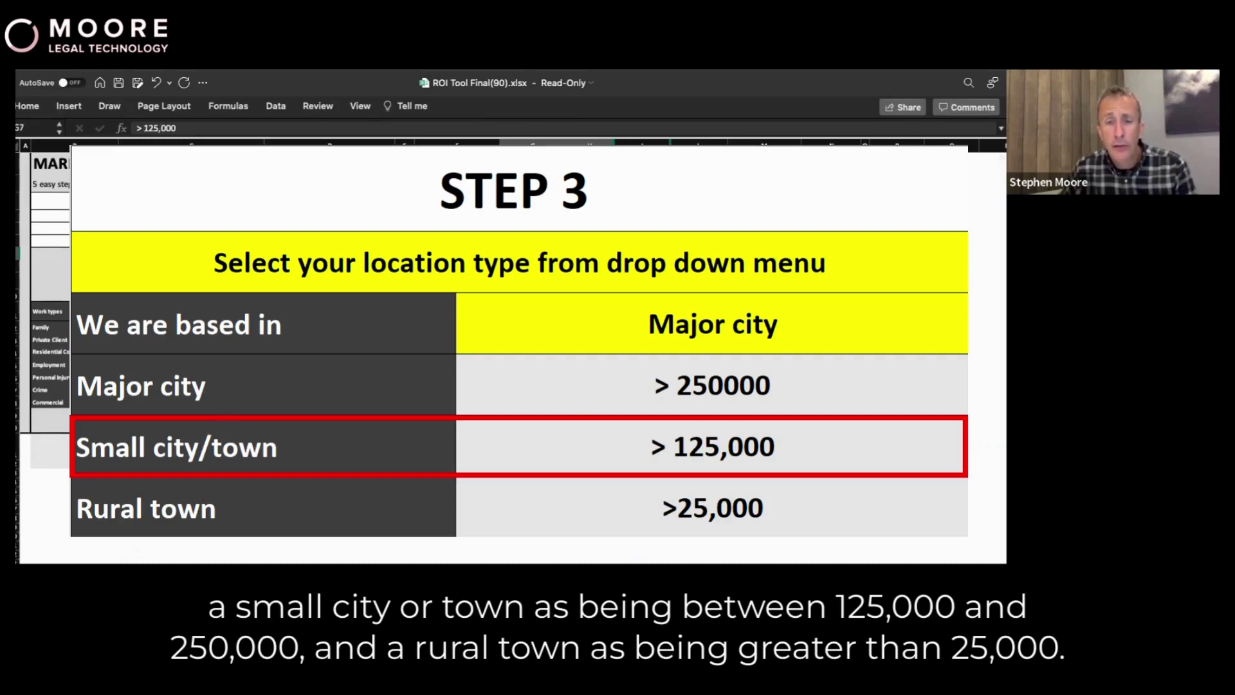
left_click(558, 267)
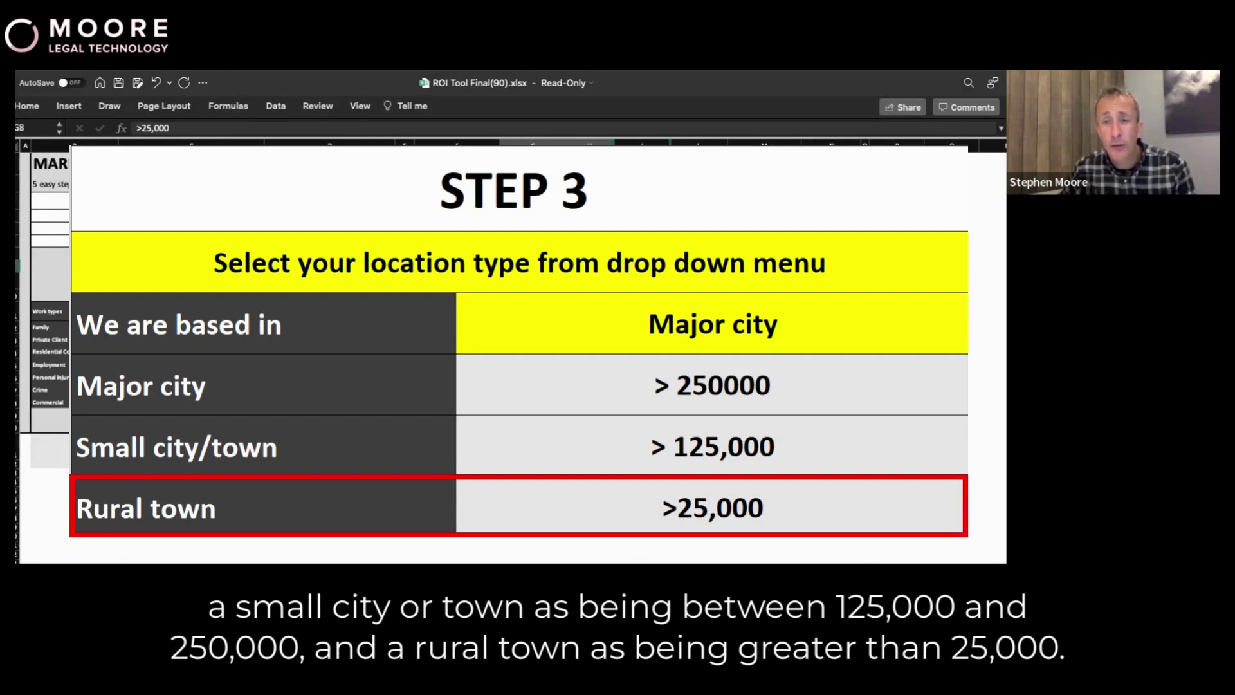
Set the firm's location type in Step 3 to Town/Small City
left_click(605, 228)
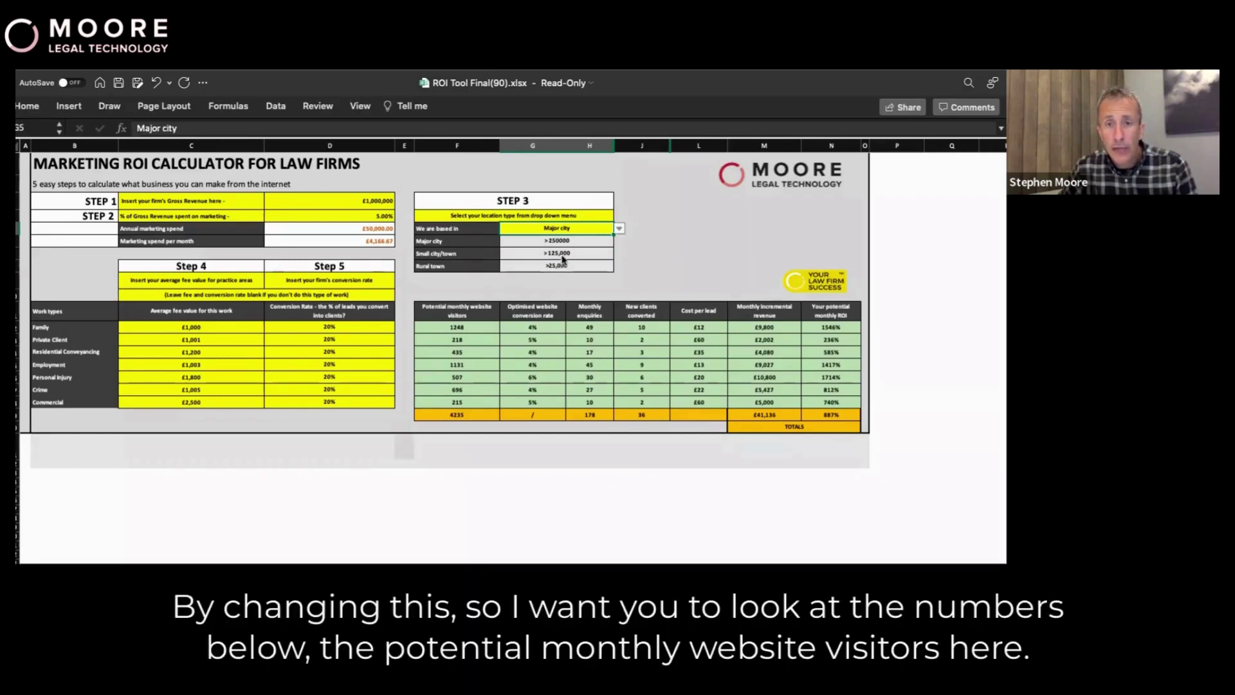
left_click(618, 229)
key("Escape")
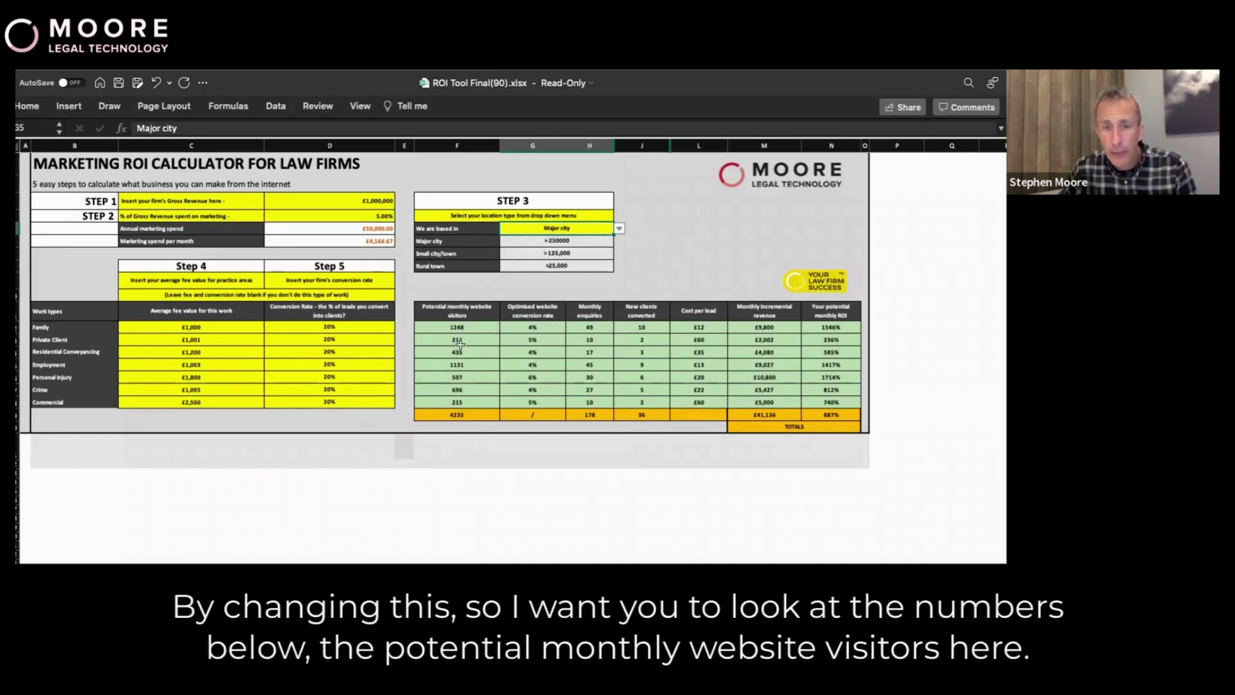
left_click(619, 229)
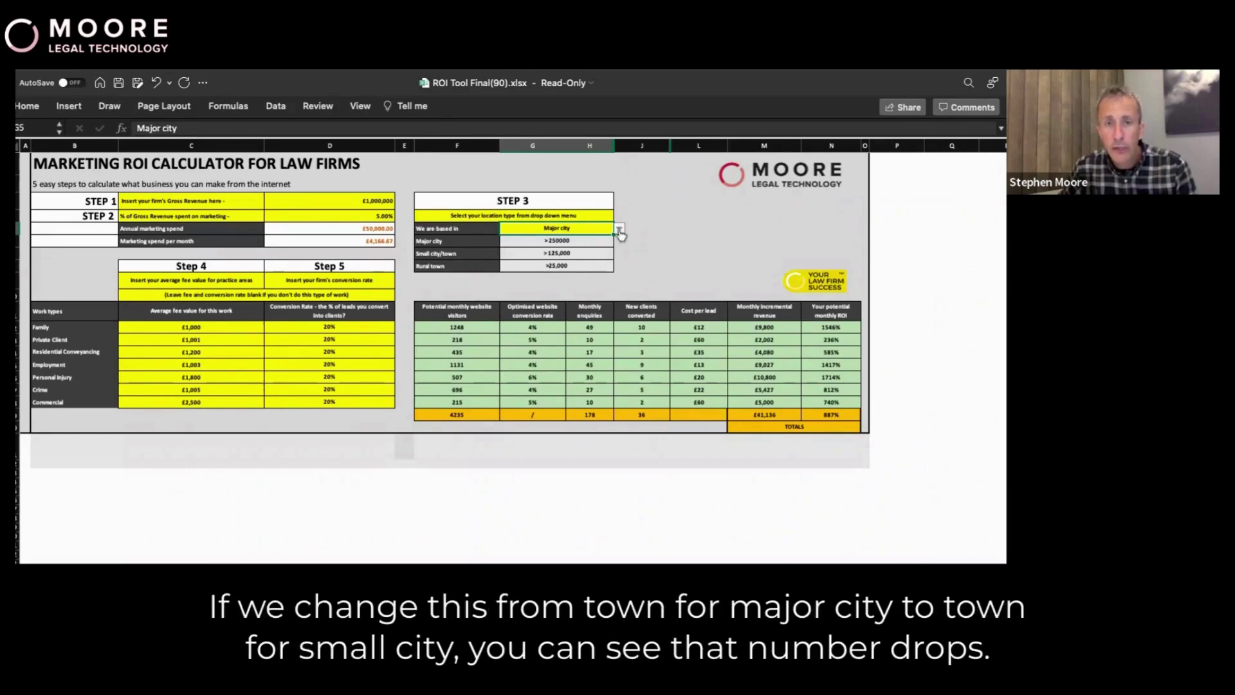
left_click(559, 253)
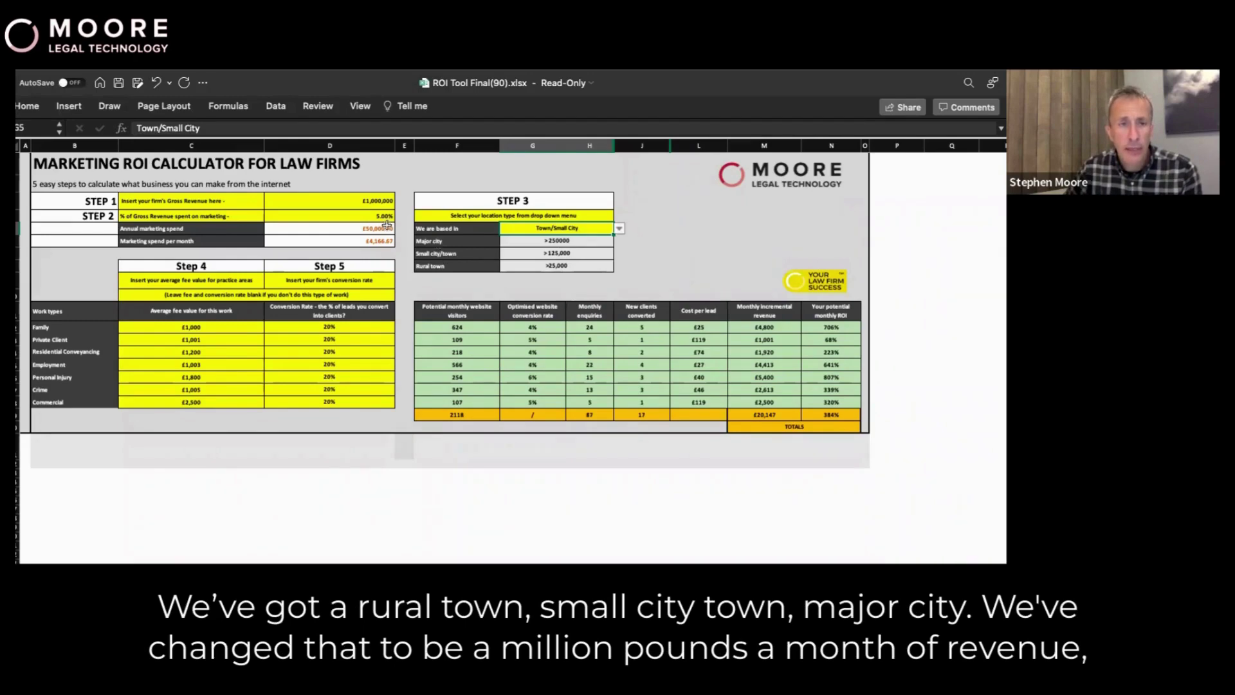
Review the gross revenue and marketing percentage inputs, then examine the Step 4 instruction and the listed work types
left_click(377, 200)
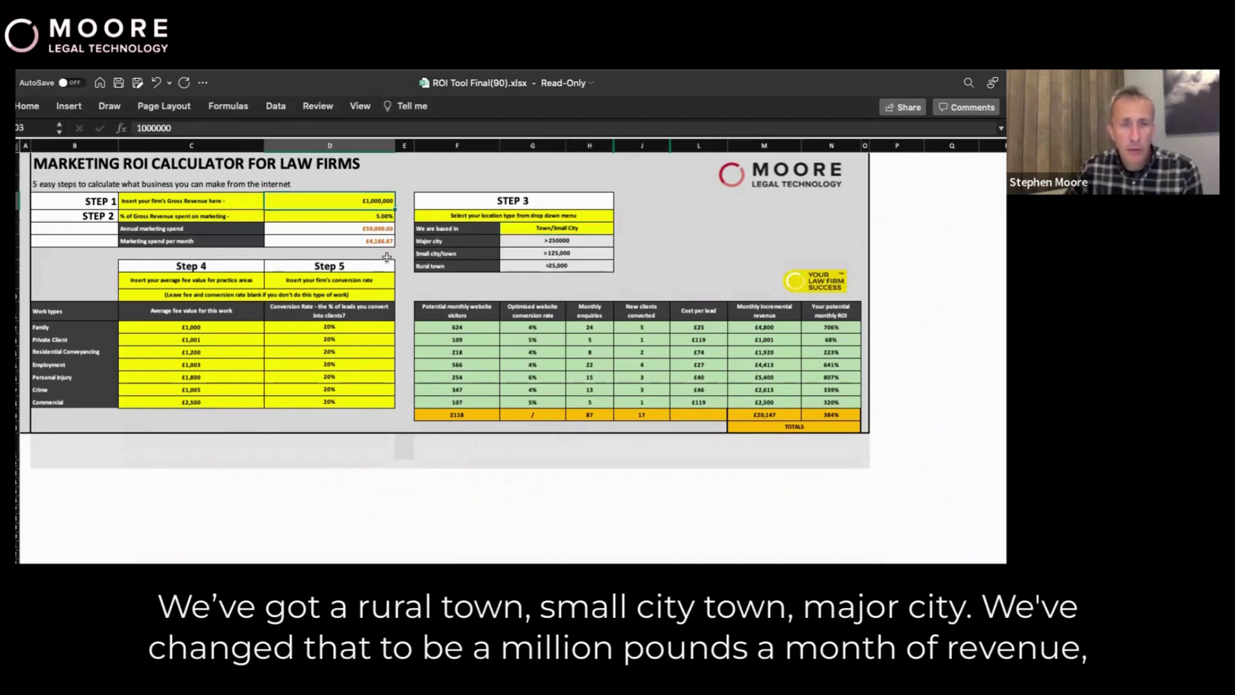
left_click(382, 217)
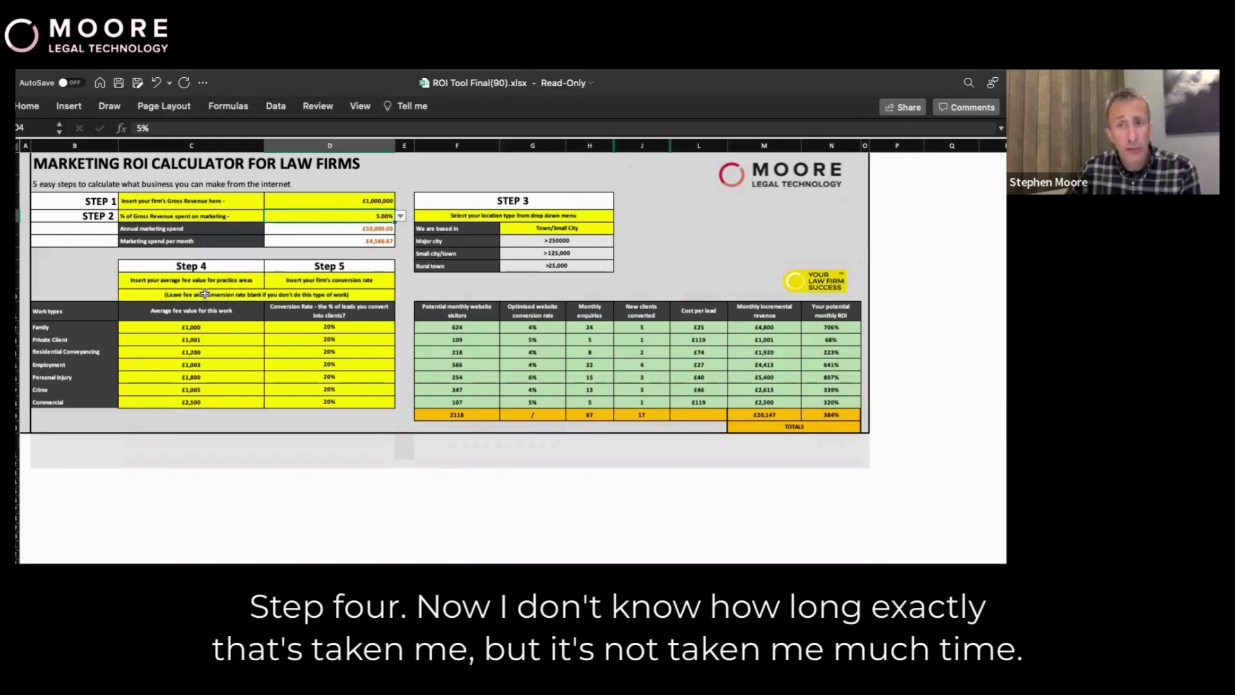
left_click(166, 282)
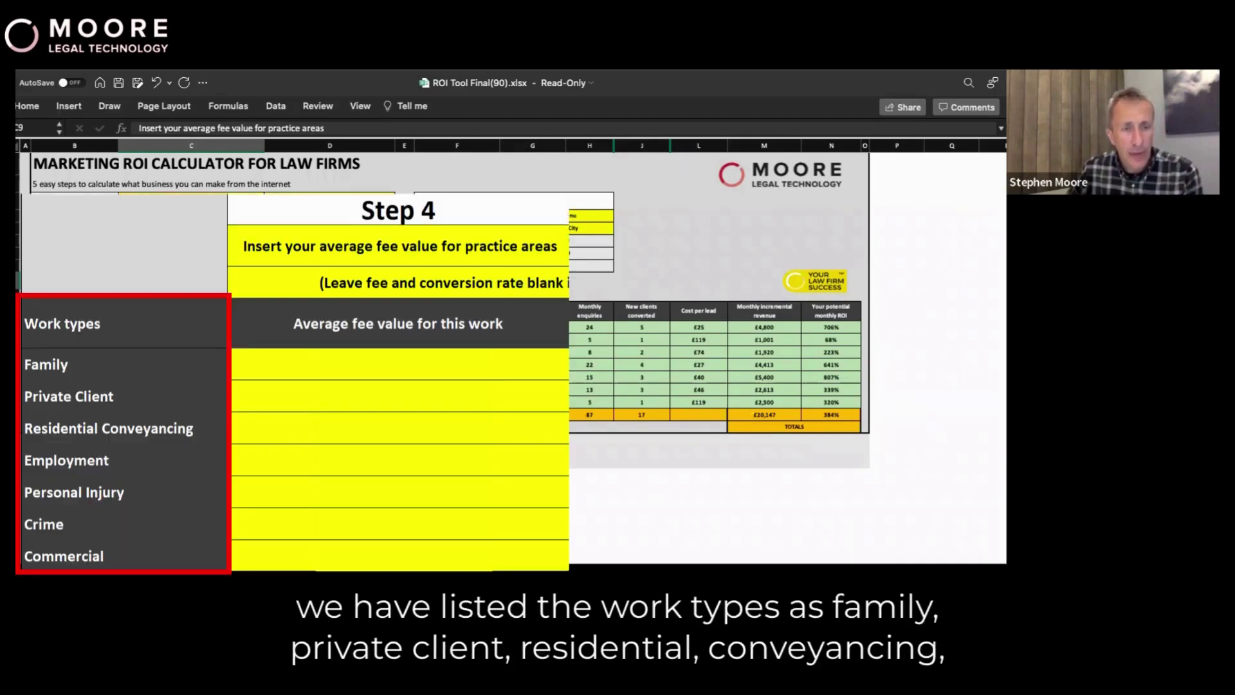
left_click(69, 396)
left_click(109, 428)
left_click(66, 461)
left_click(74, 492)
left_click(44, 525)
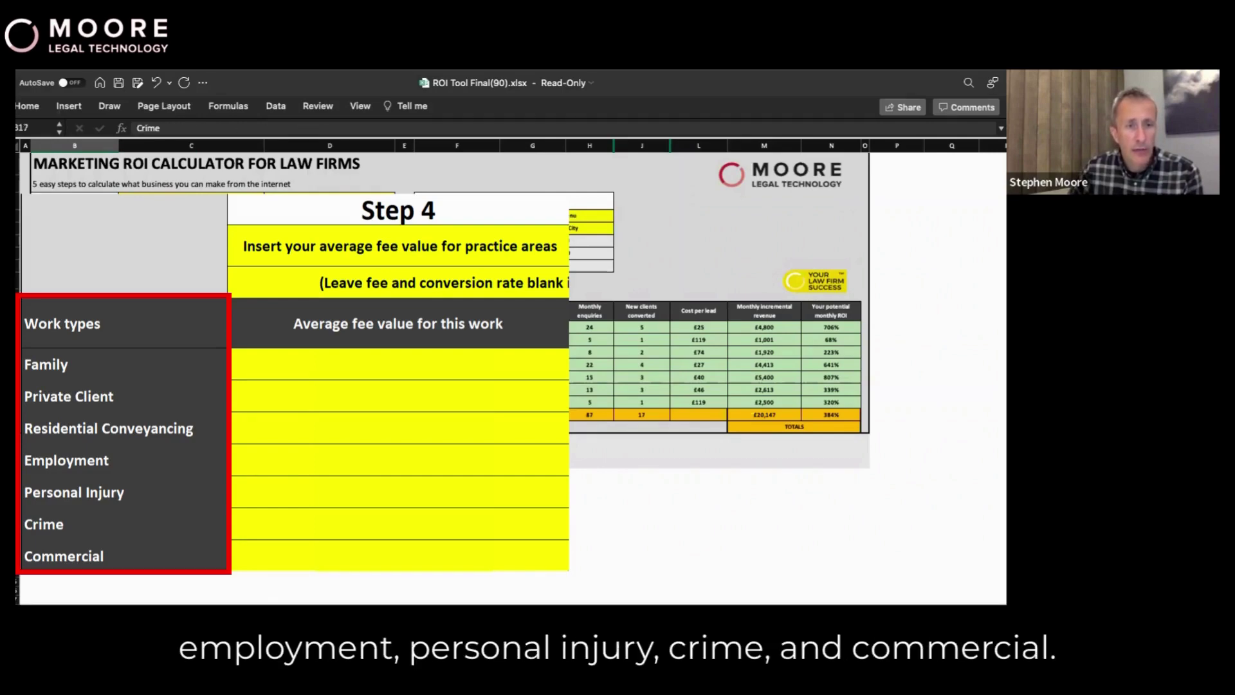
left_click(64, 557)
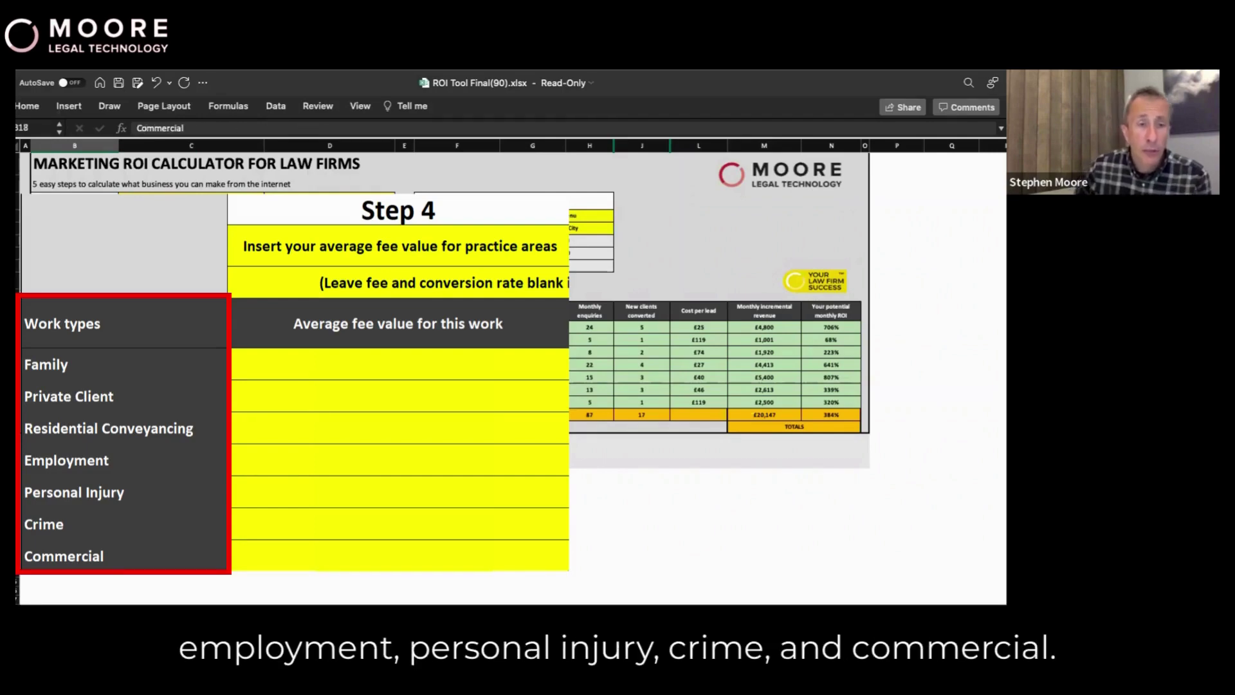
Enter average fee values of £1,000 for Family work and £750 for Private Client work in Step 4
left_click(386, 364)
type("1000")
key("ctrl+Return")
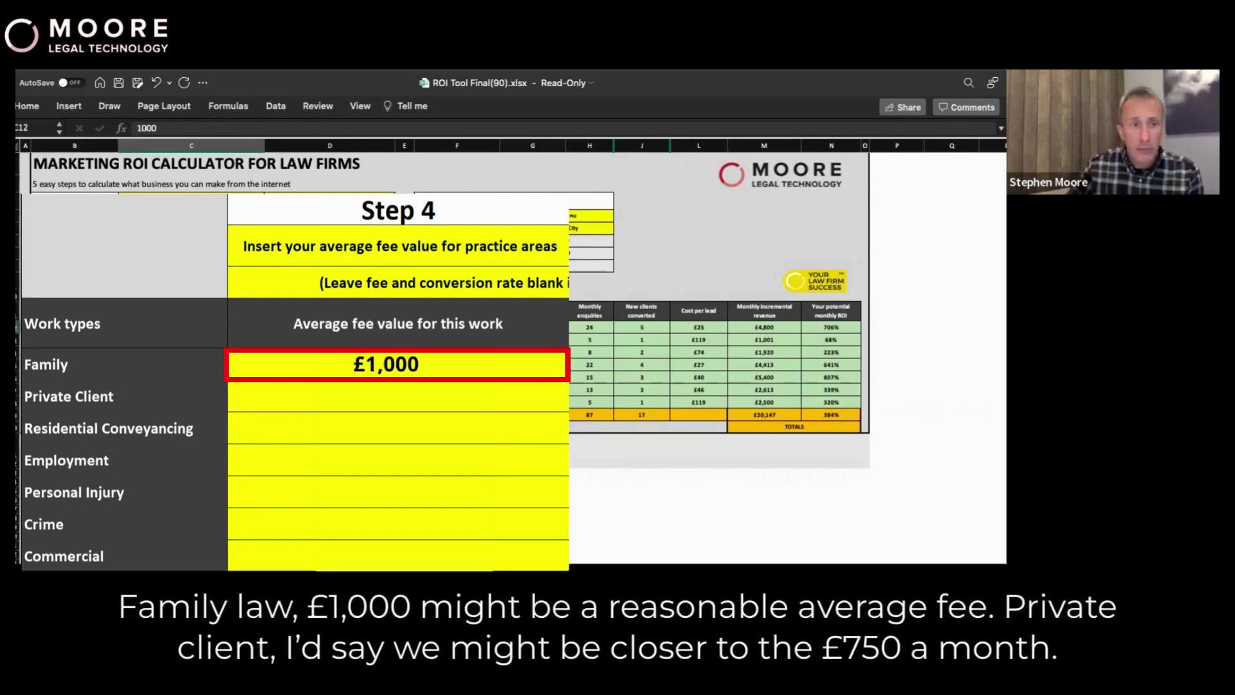
left_click(386, 396)
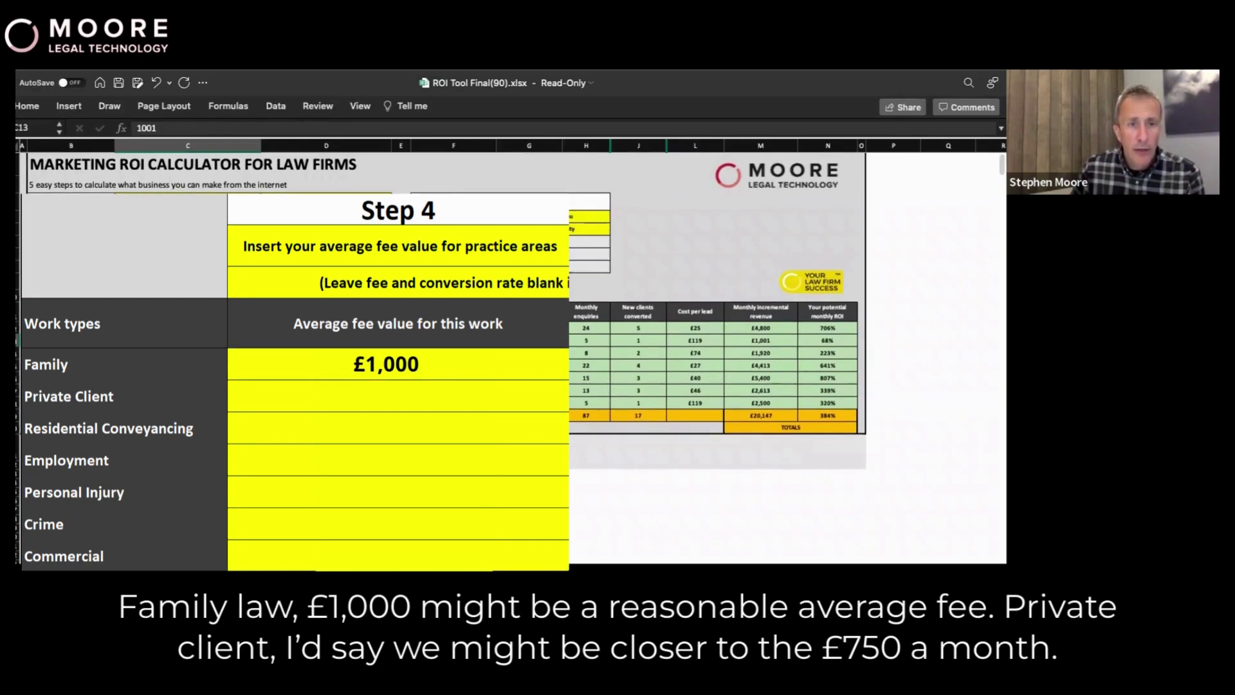
type("750")
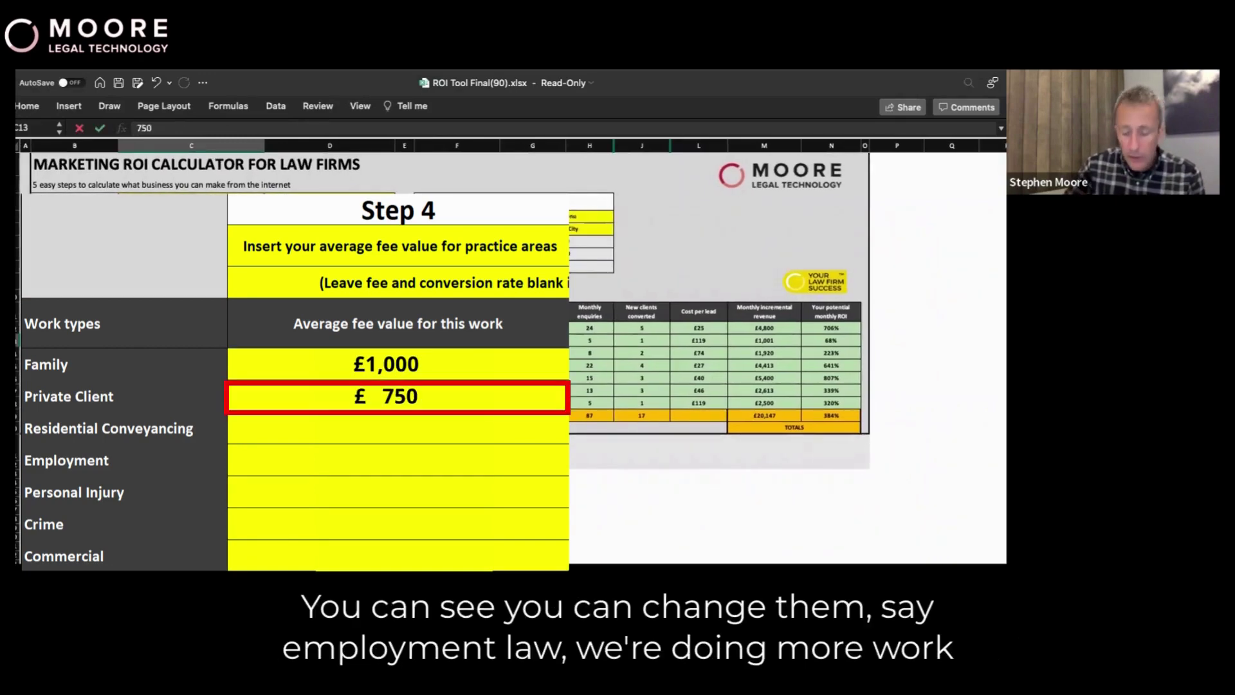
key("Return")
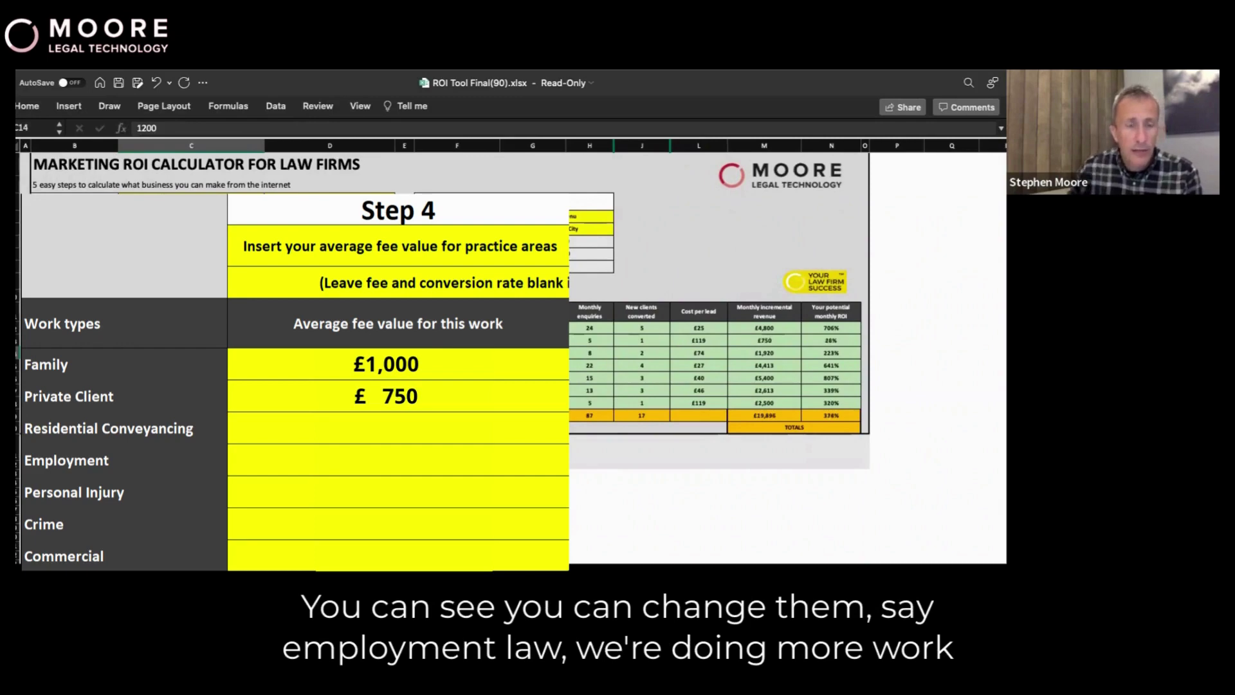
Keep the £1,200 Residential Conveyancing fee and enter average fee values of £2,500 for Employment and £3,500 for Personal Injury
key("Return")
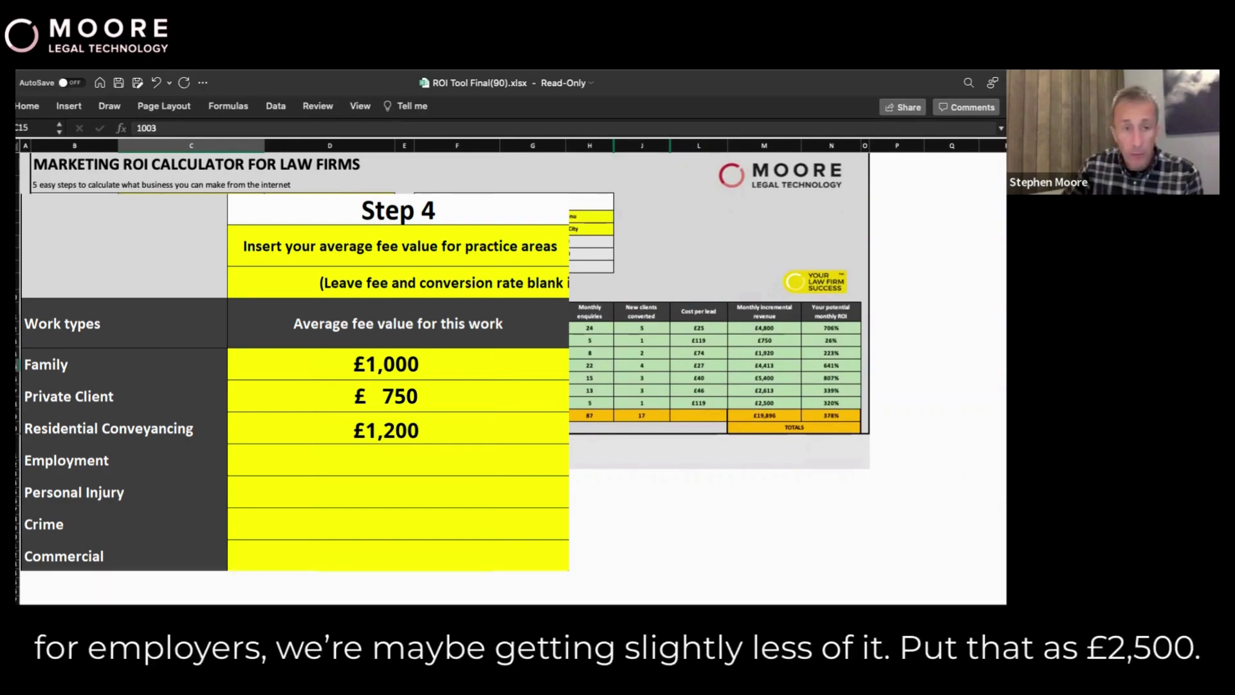
type("£2,500")
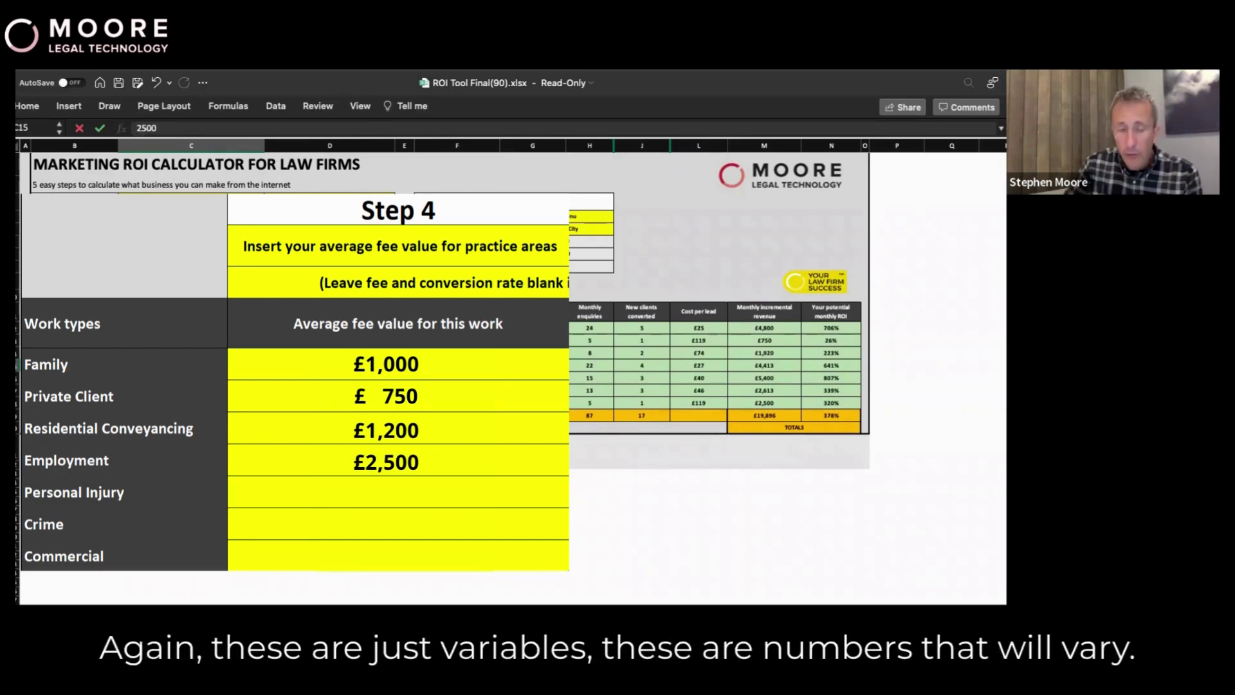
key("Return")
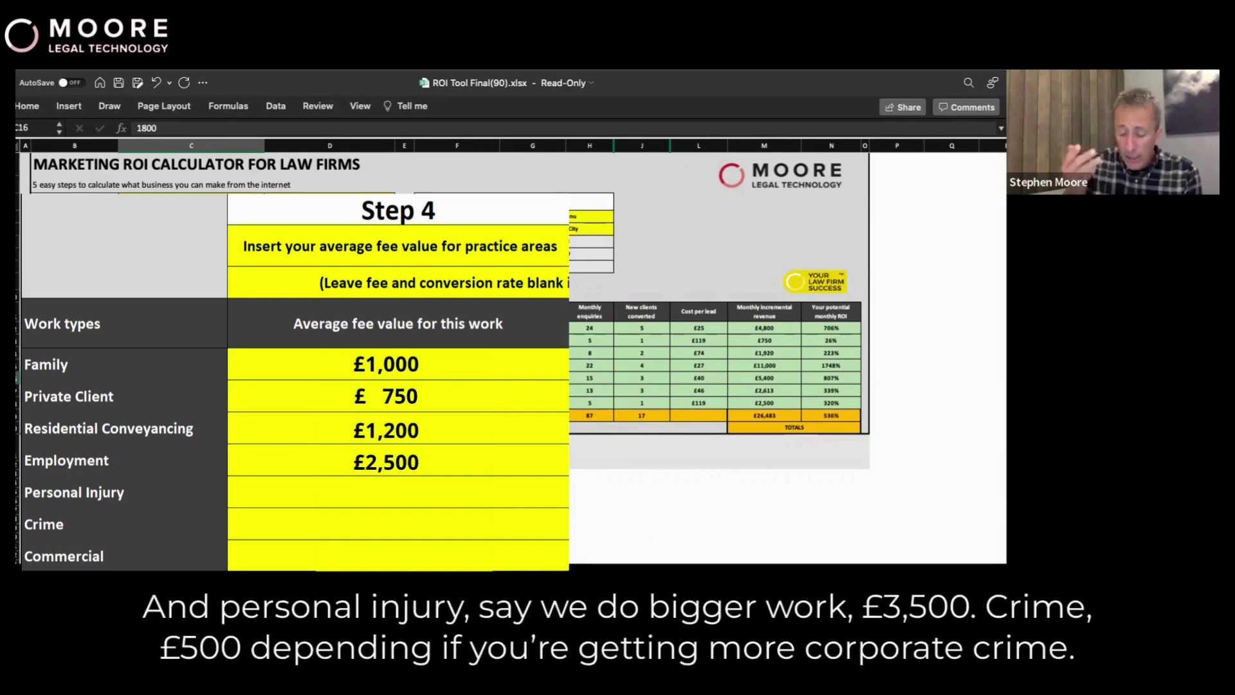
type("3500")
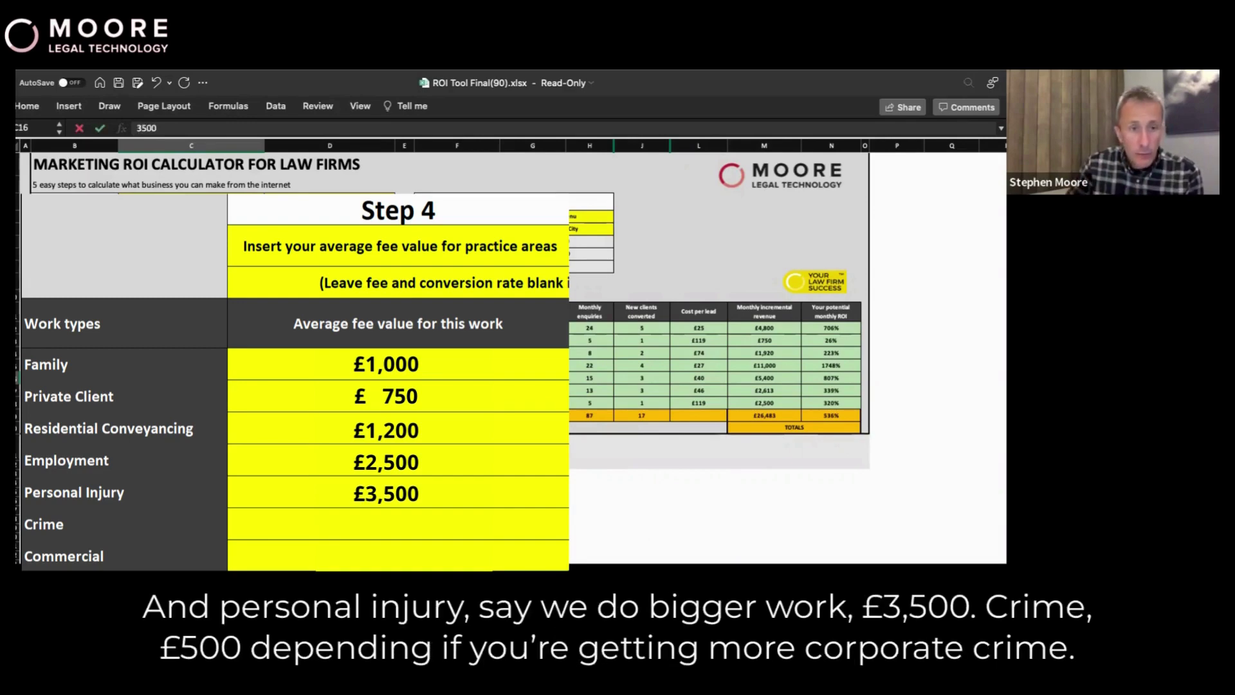
key("Return")
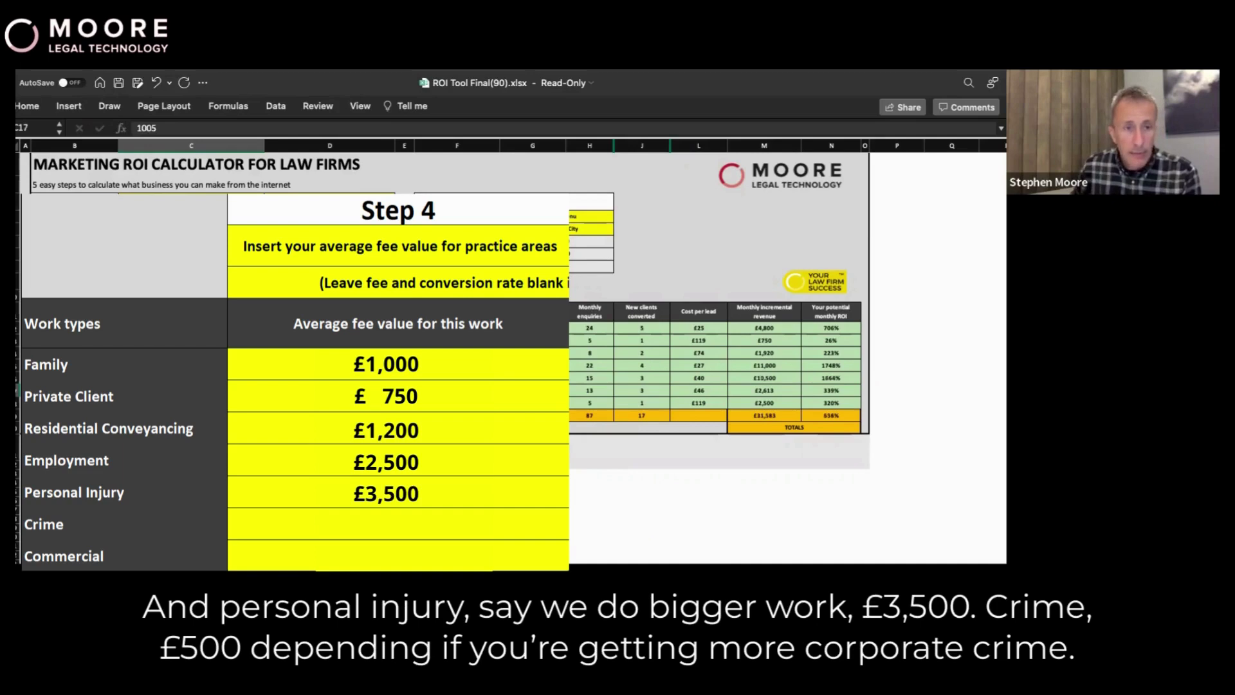
Enter average fee values of £500 for Crime and £6,000 for Commercial work in Step 4
type("500")
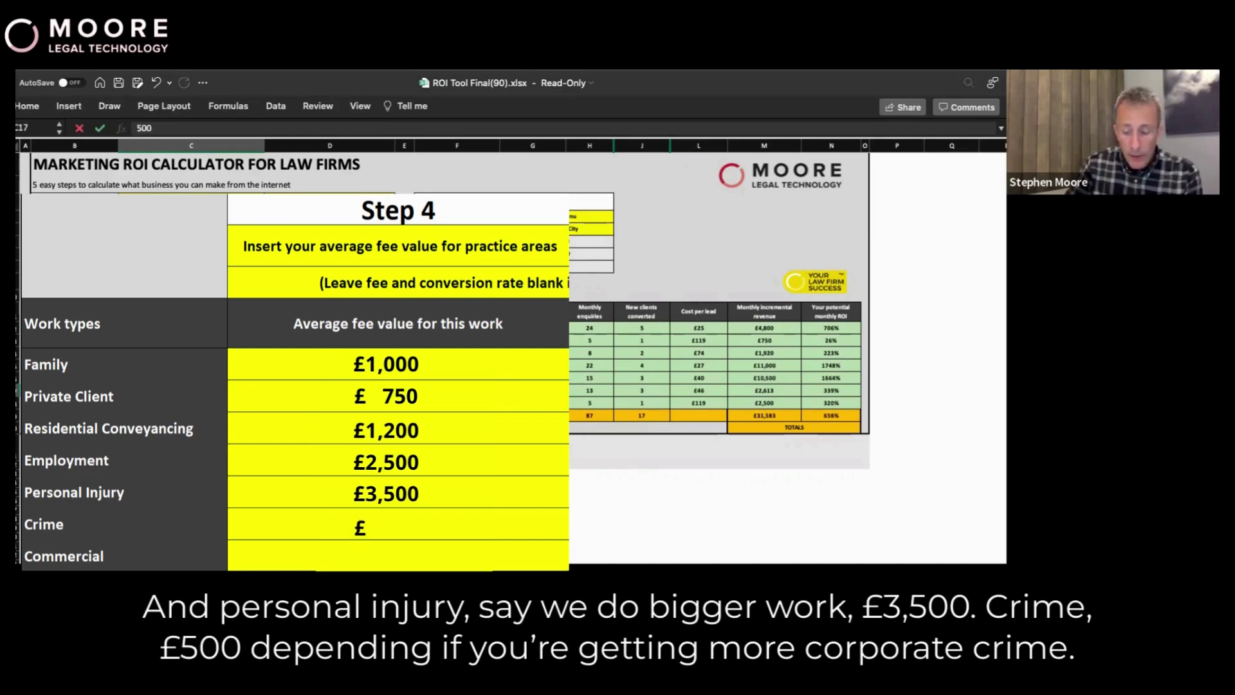
key("Return")
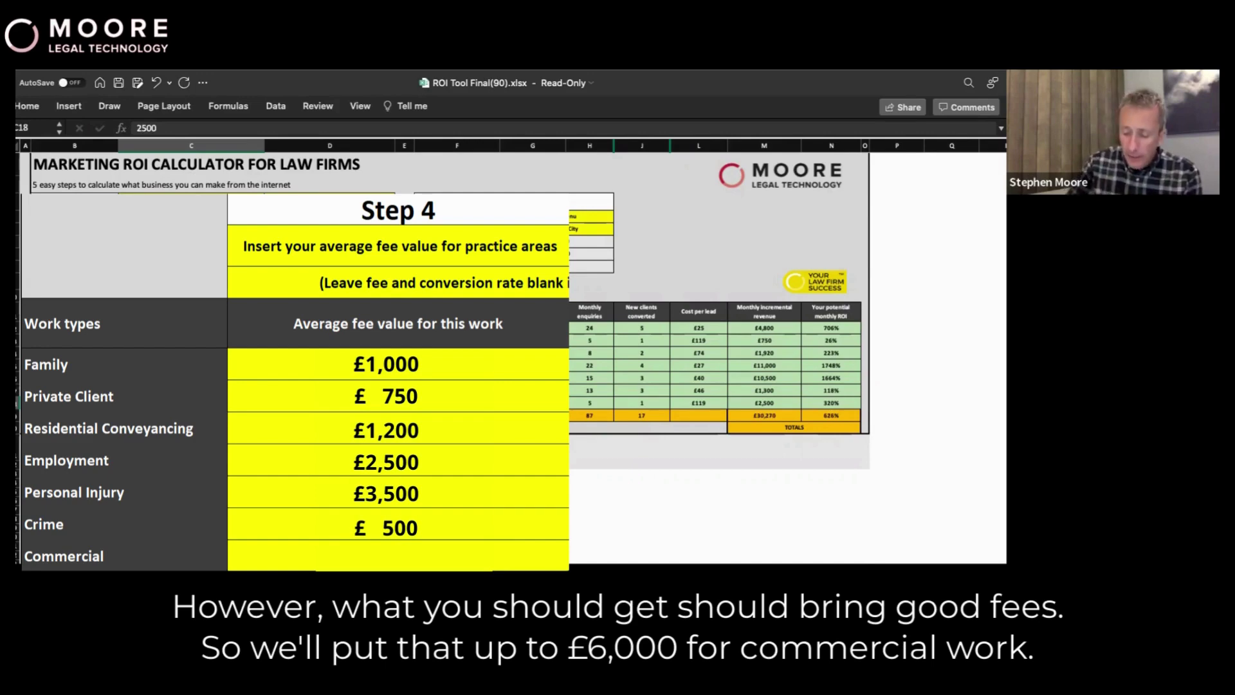
type("6000")
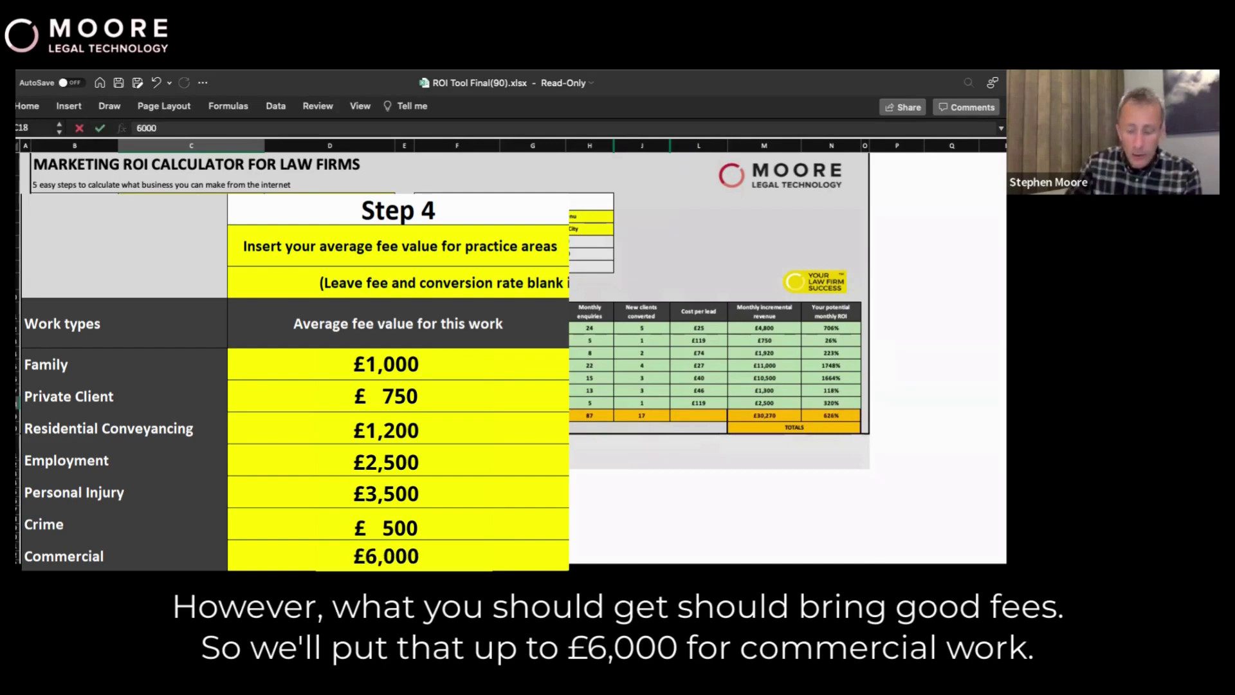
key("Return")
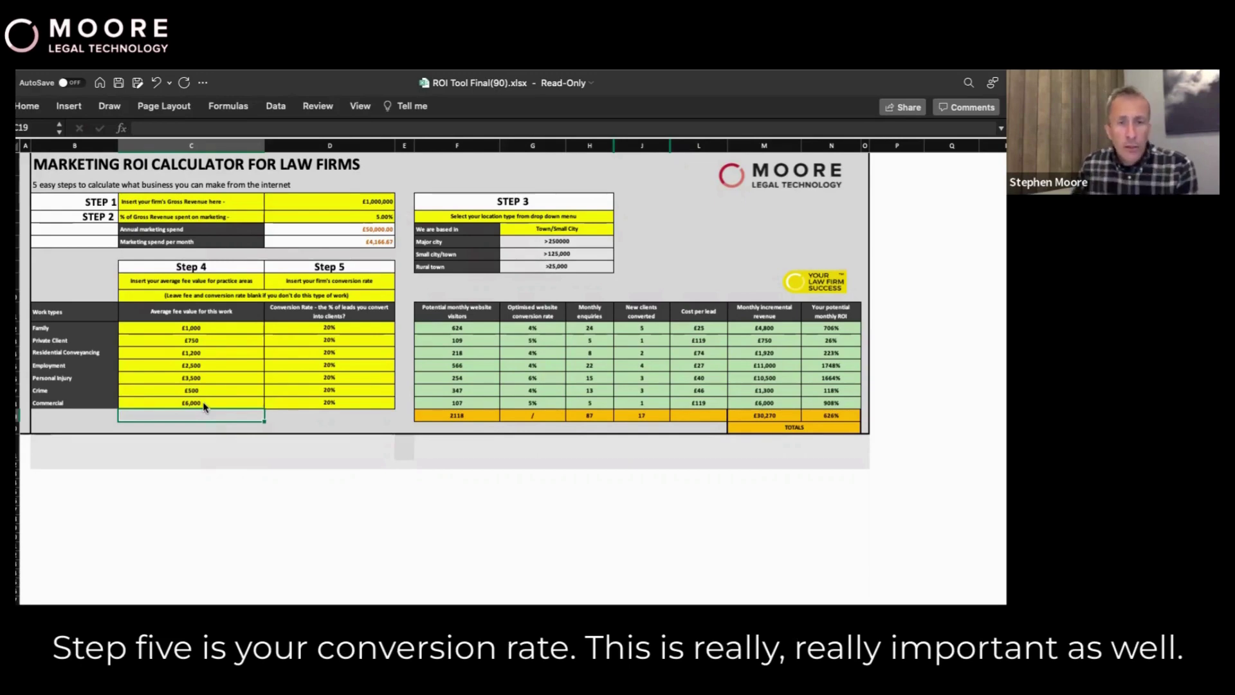
Review the Step 5 heading, its conversion rate instruction and the Family conversion rate
left_click(329, 269)
left_click(344, 283)
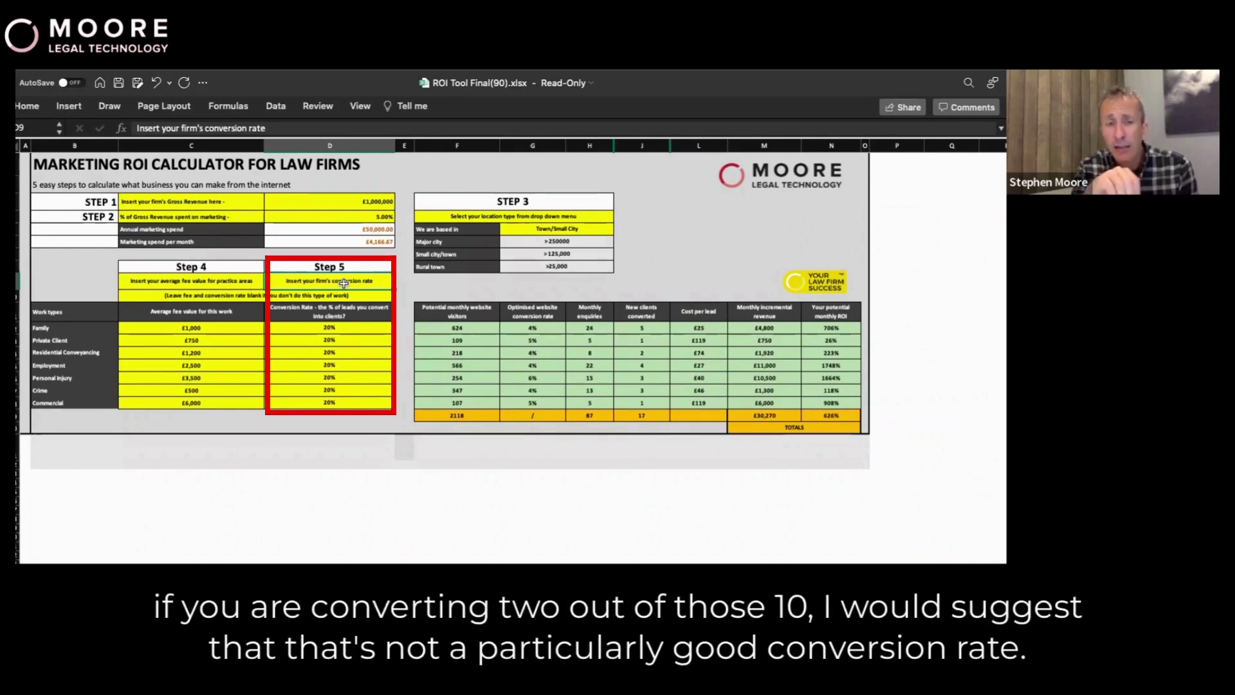
left_click(341, 328)
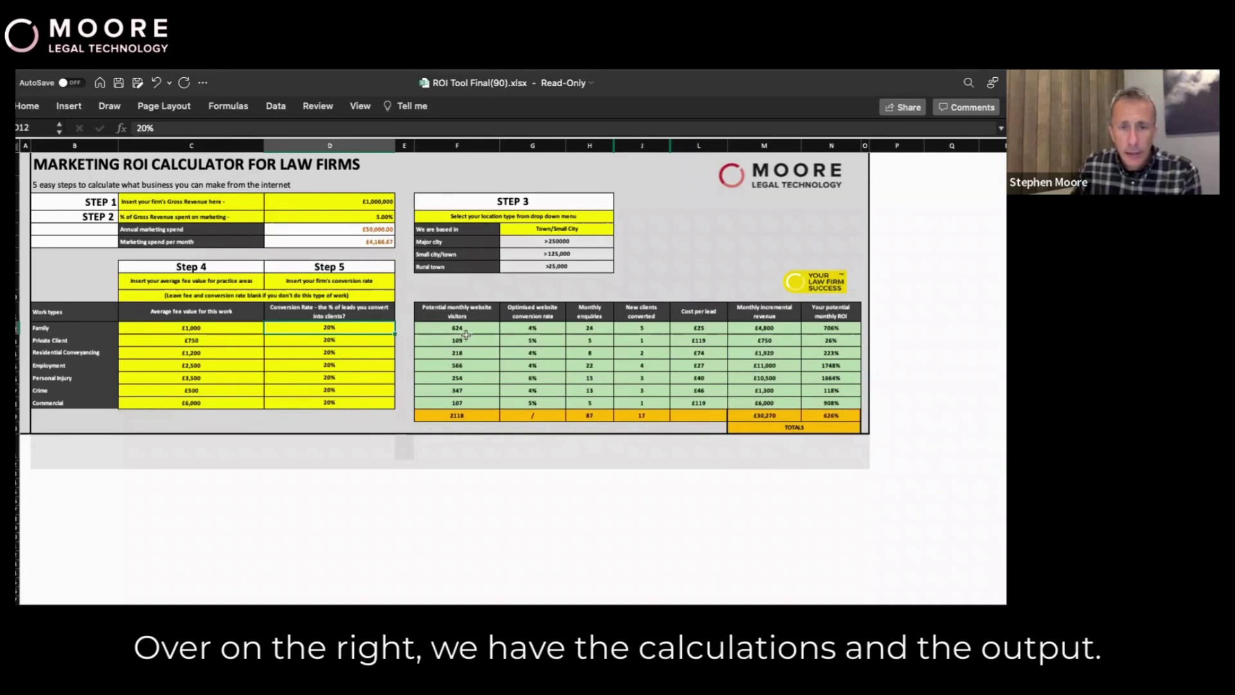
scroll(465, 317, "down", 1)
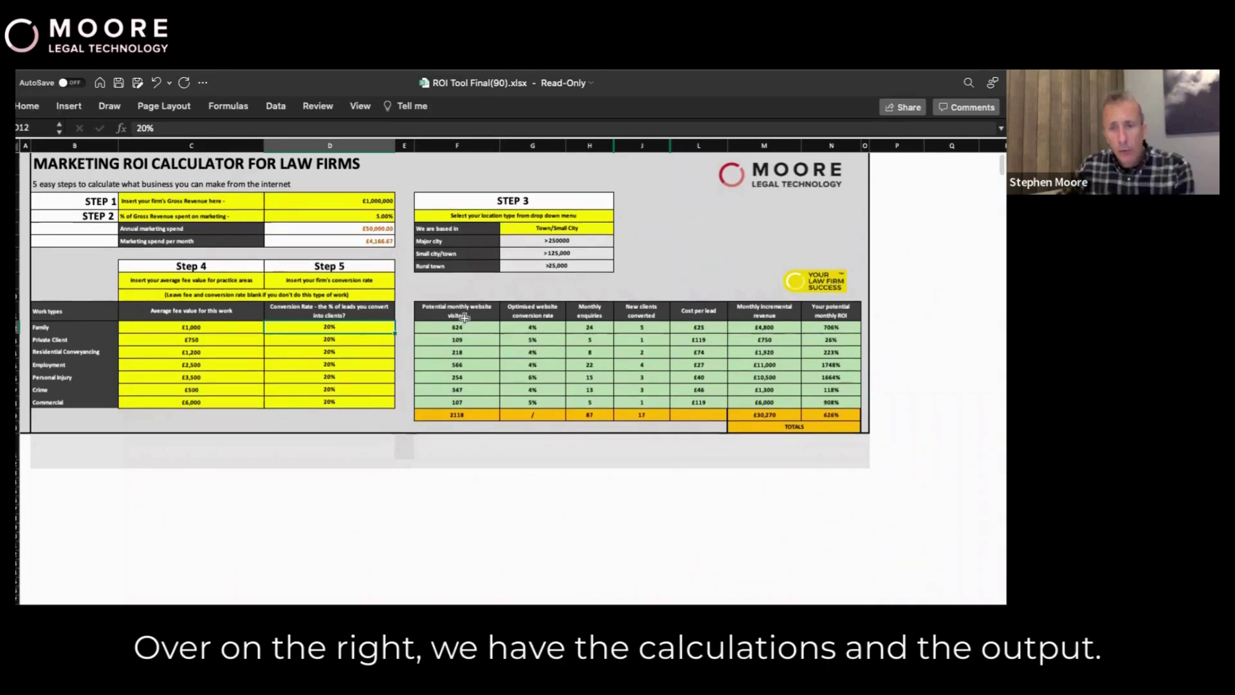
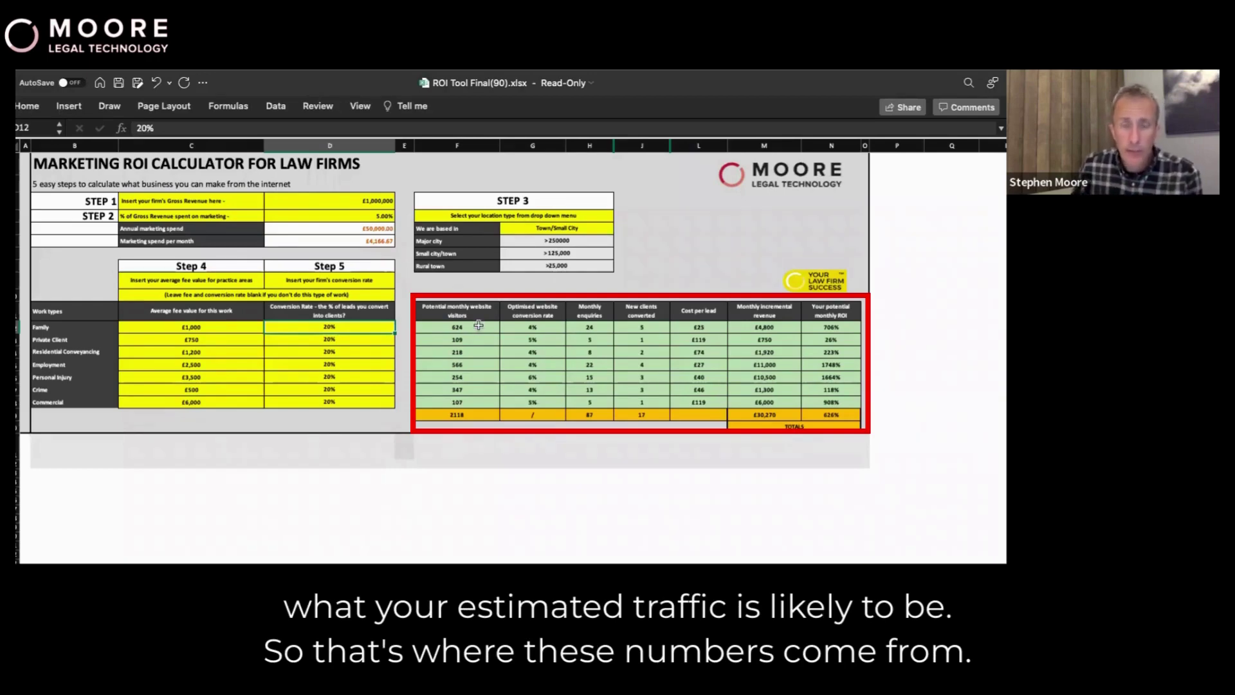
Examine the optimised website conversion rates for the different work types in the output table
left_click(549, 327)
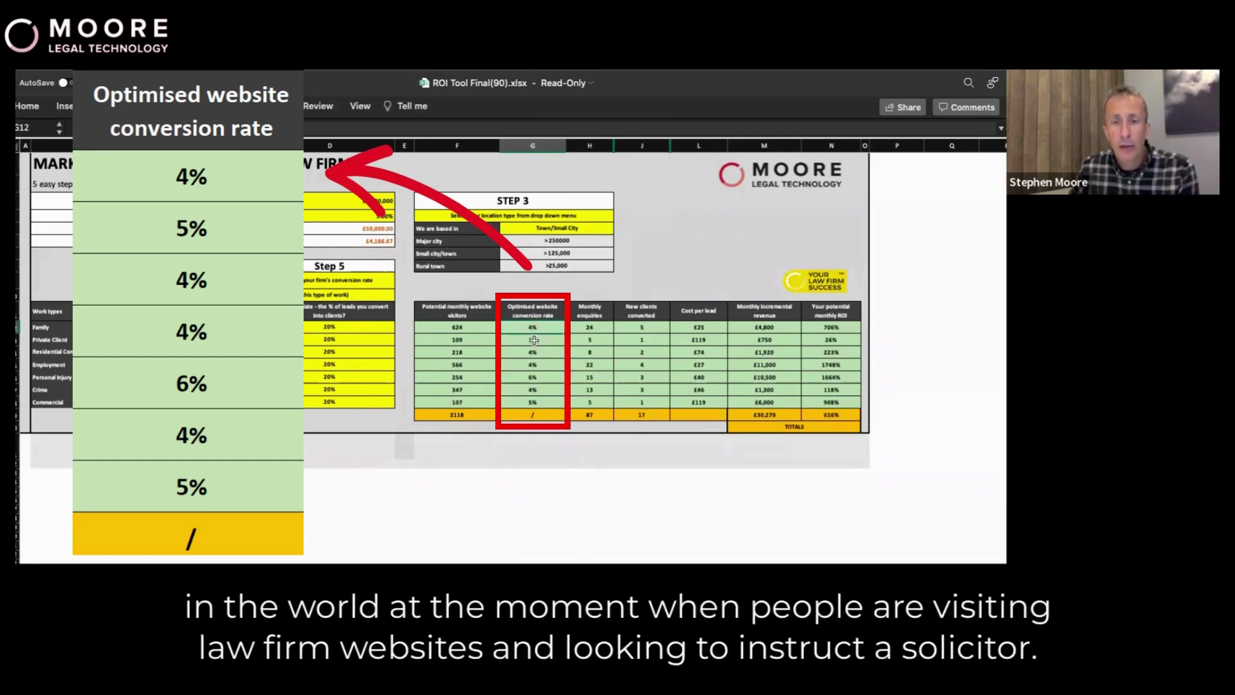
left_click(539, 379)
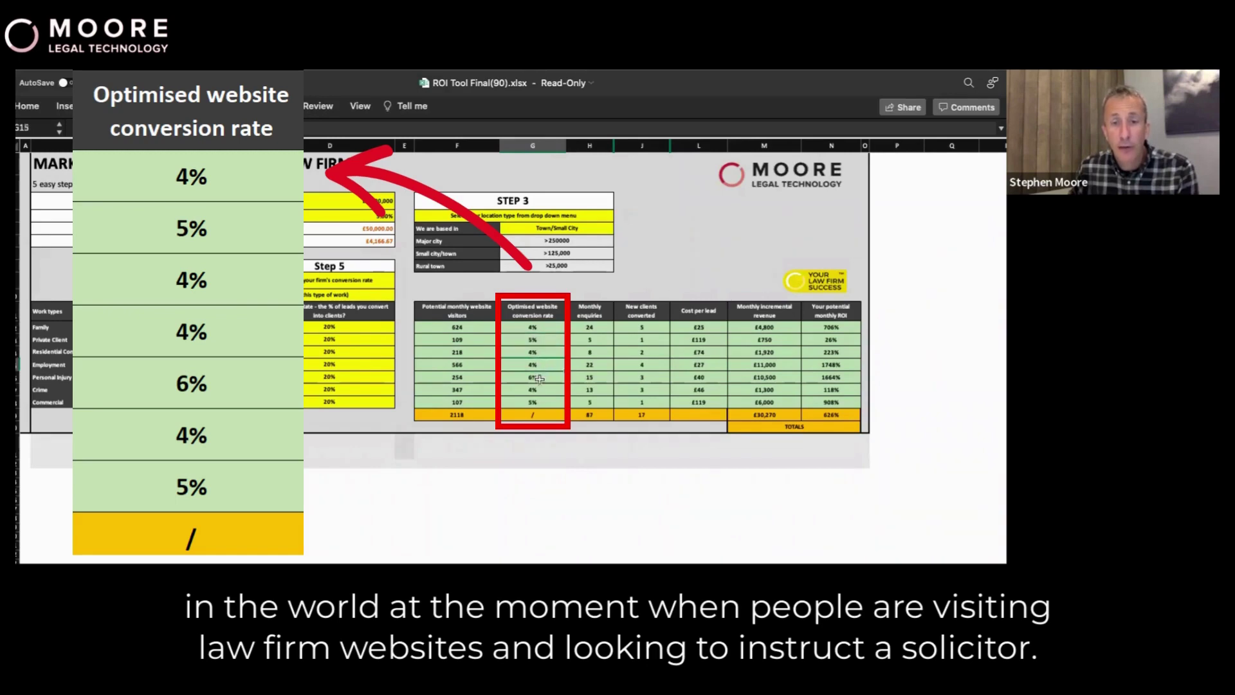
left_click(539, 389)
left_click(544, 402)
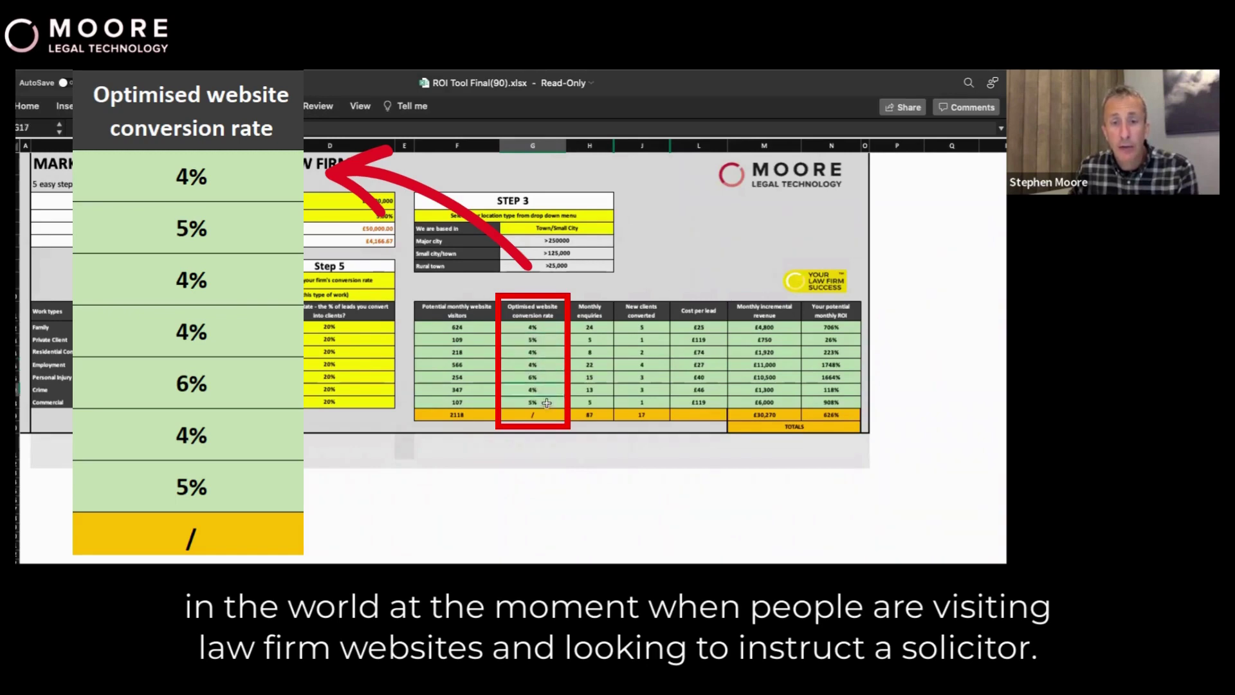
left_click(543, 339)
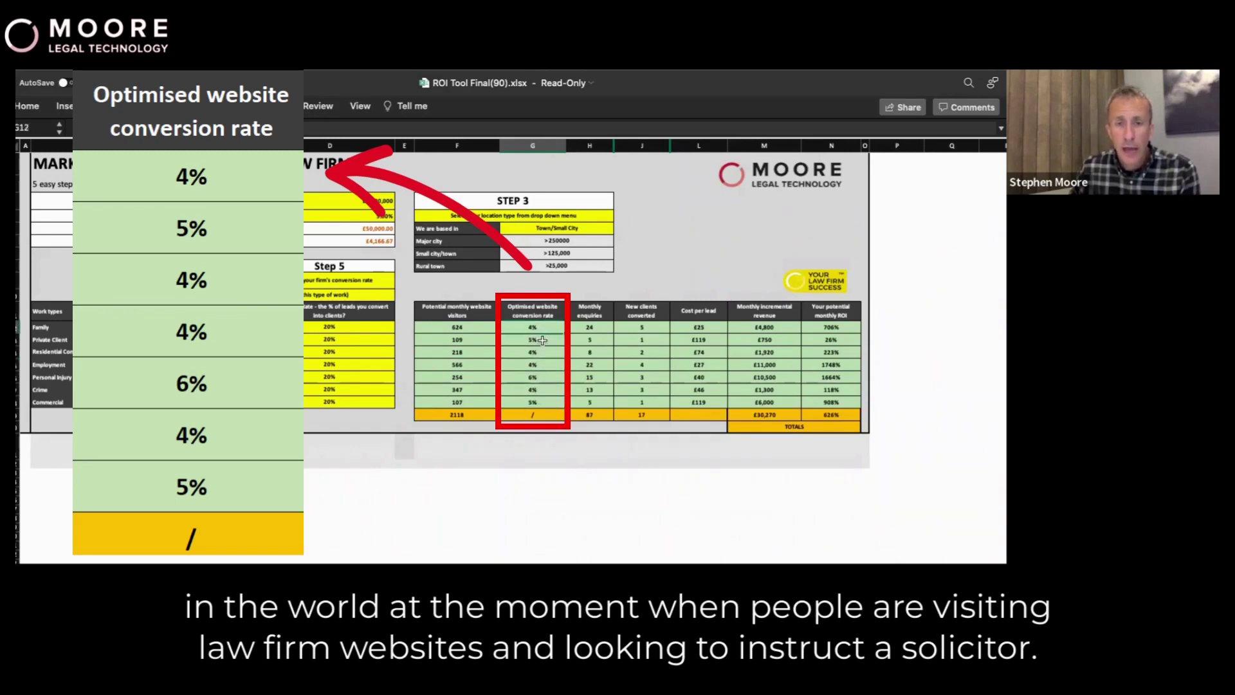
left_click(543, 352)
left_click(544, 364)
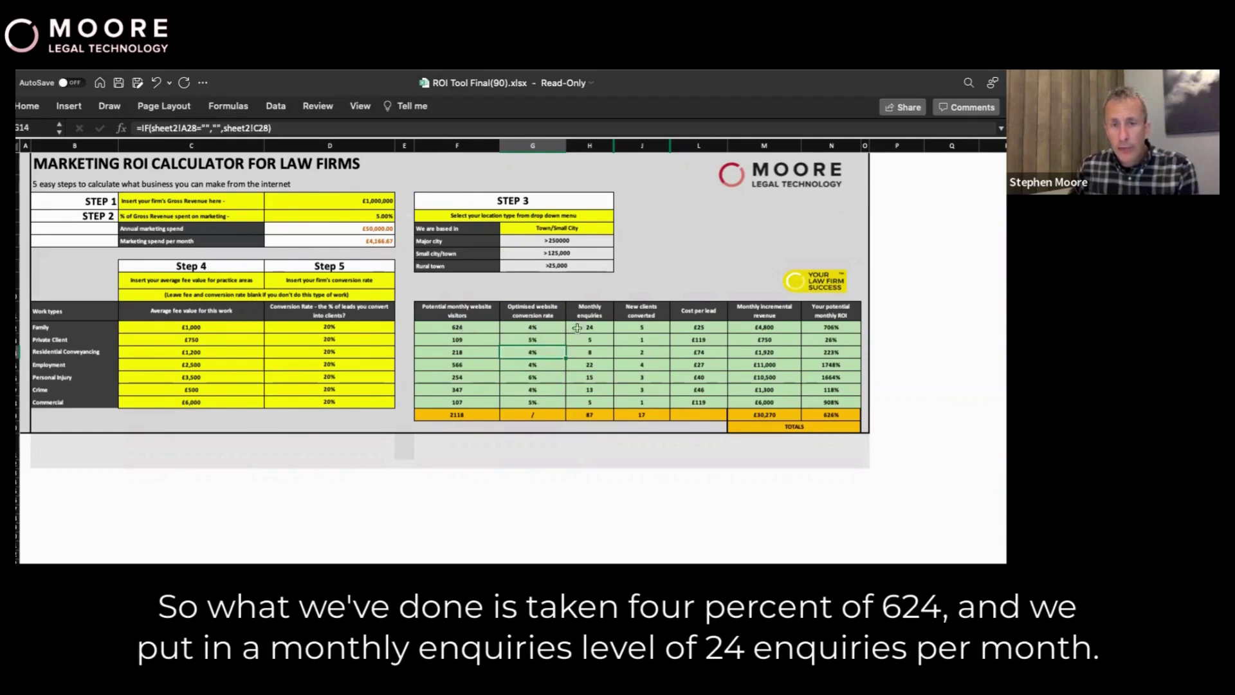
Examine the Family row's monthly enquiries, new clients converted, cost per lead and monthly incremental revenue
left_click(605, 328)
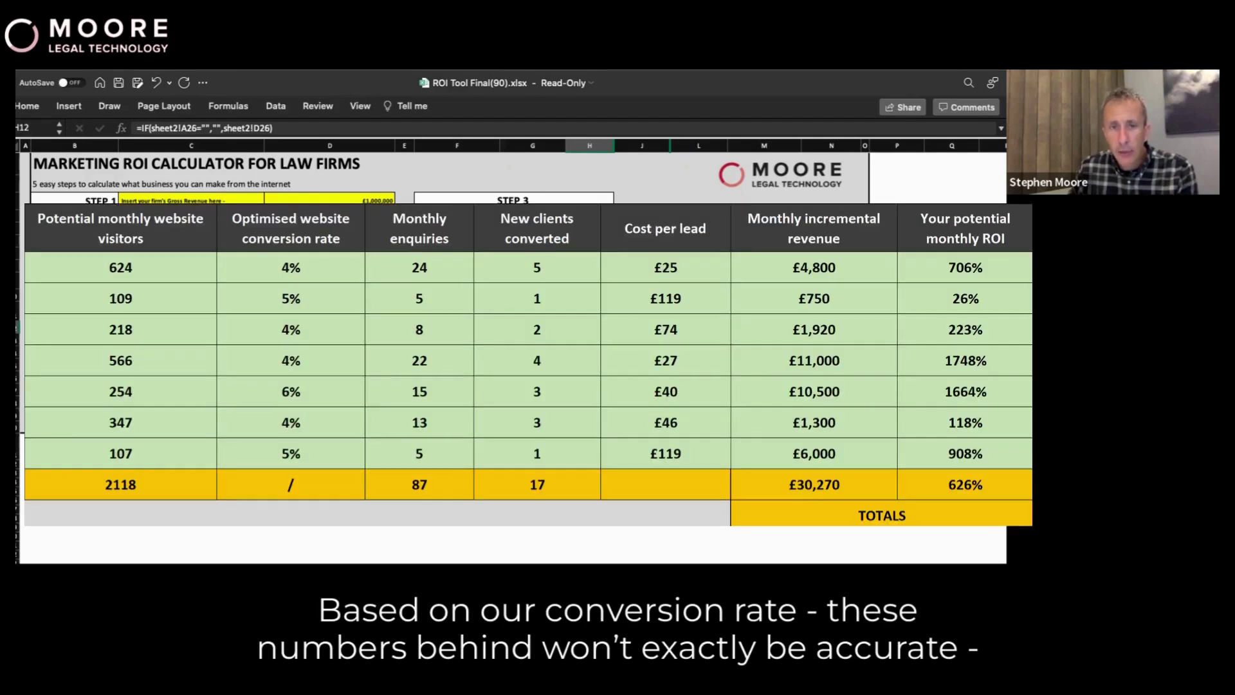
left_click(642, 341)
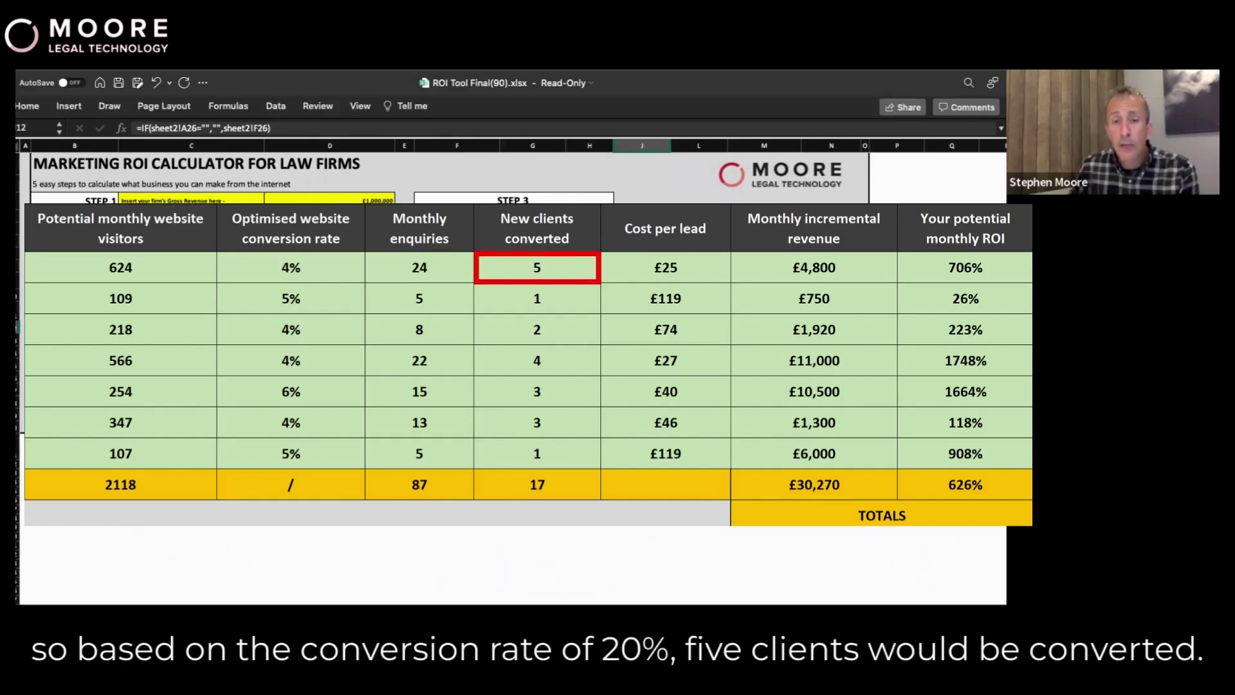
left_click(590, 341)
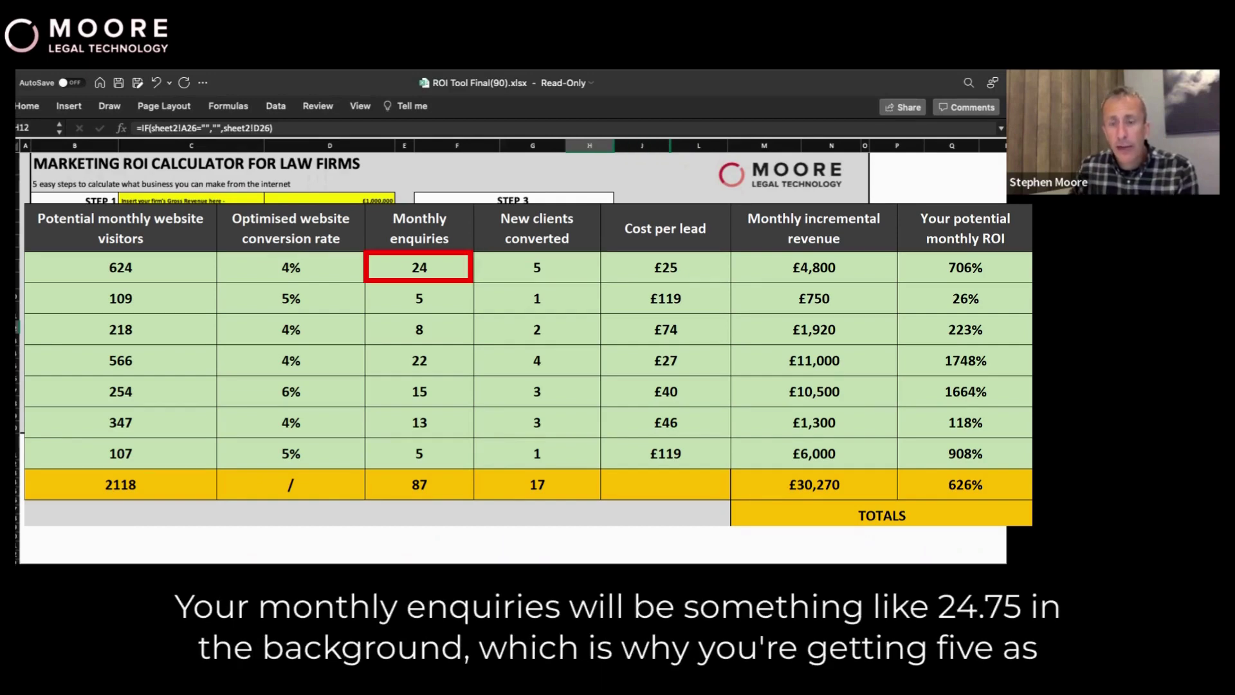
left_click(642, 341)
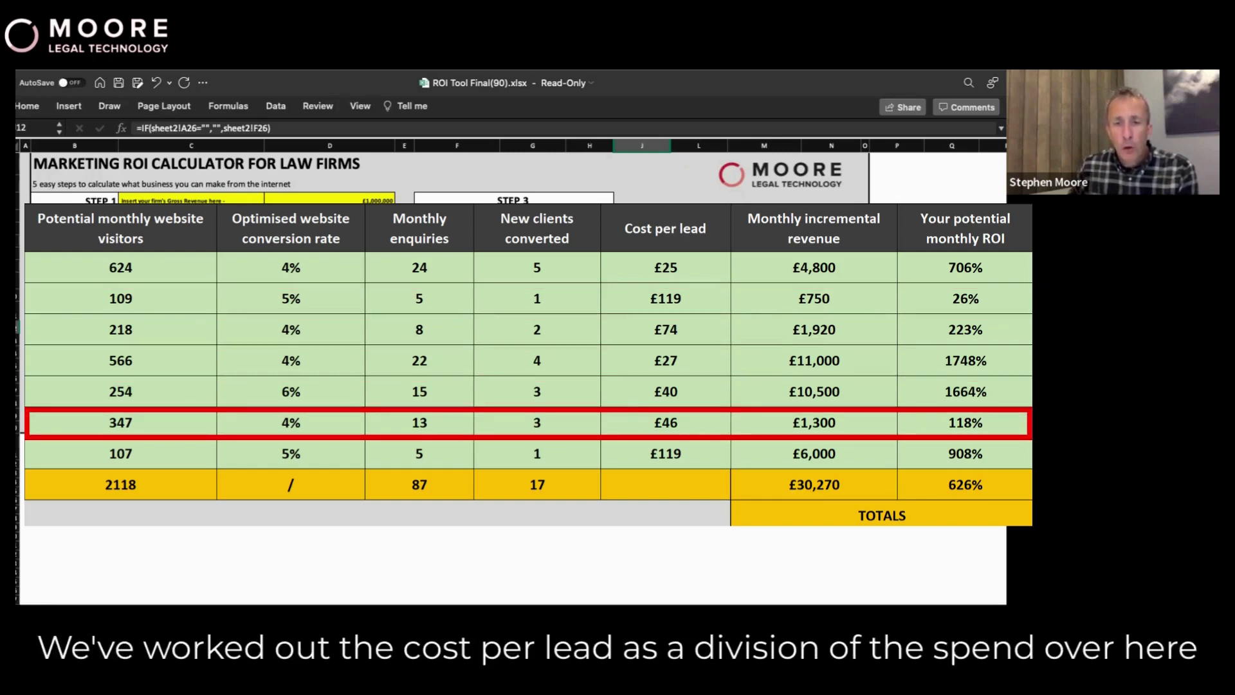
left_click(699, 422)
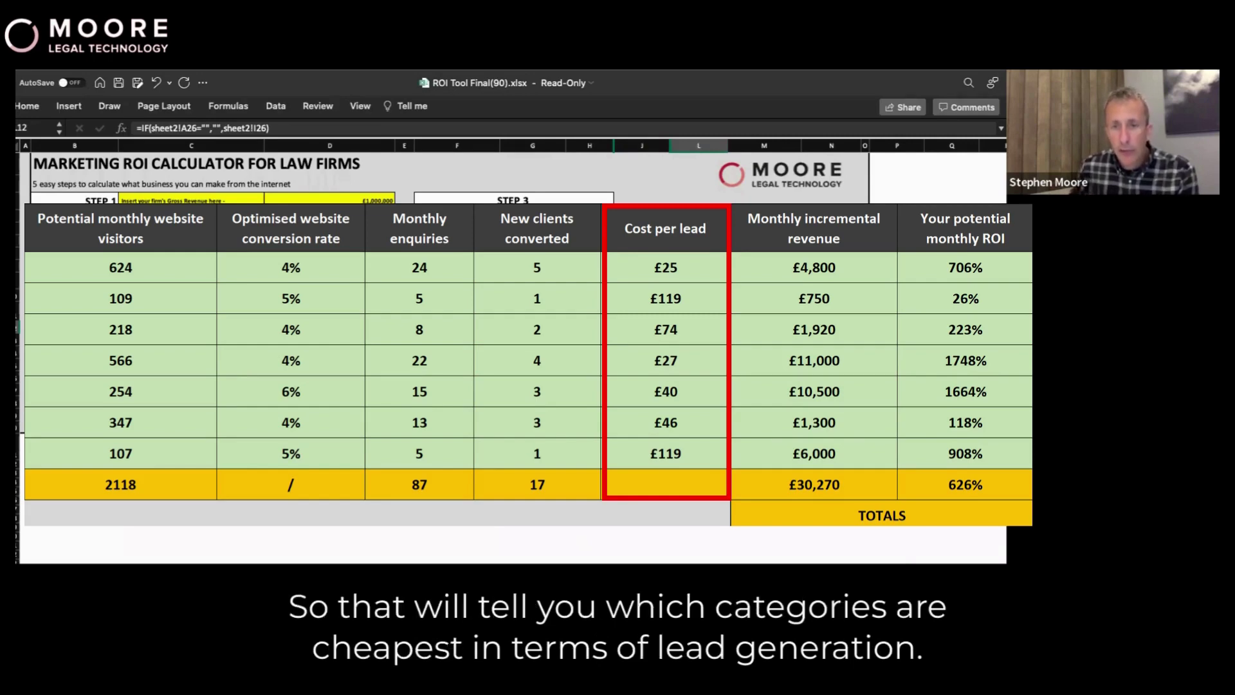
scroll(508, 167, "right", 1)
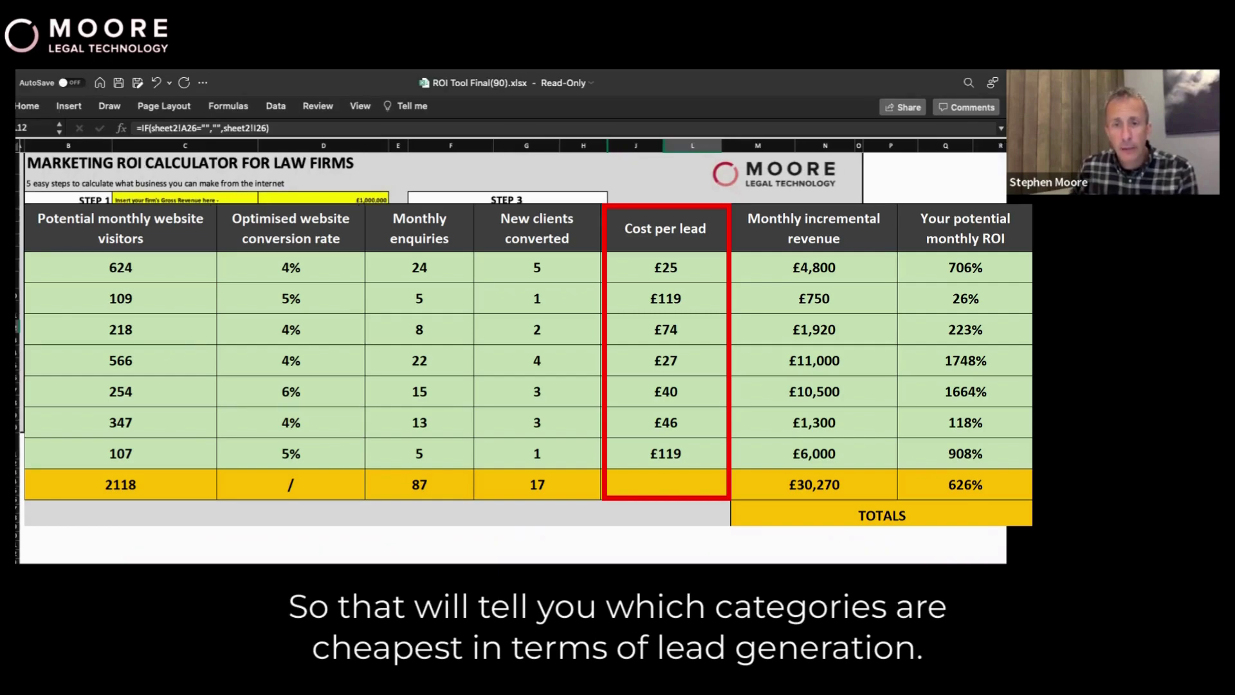
left_click(758, 296)
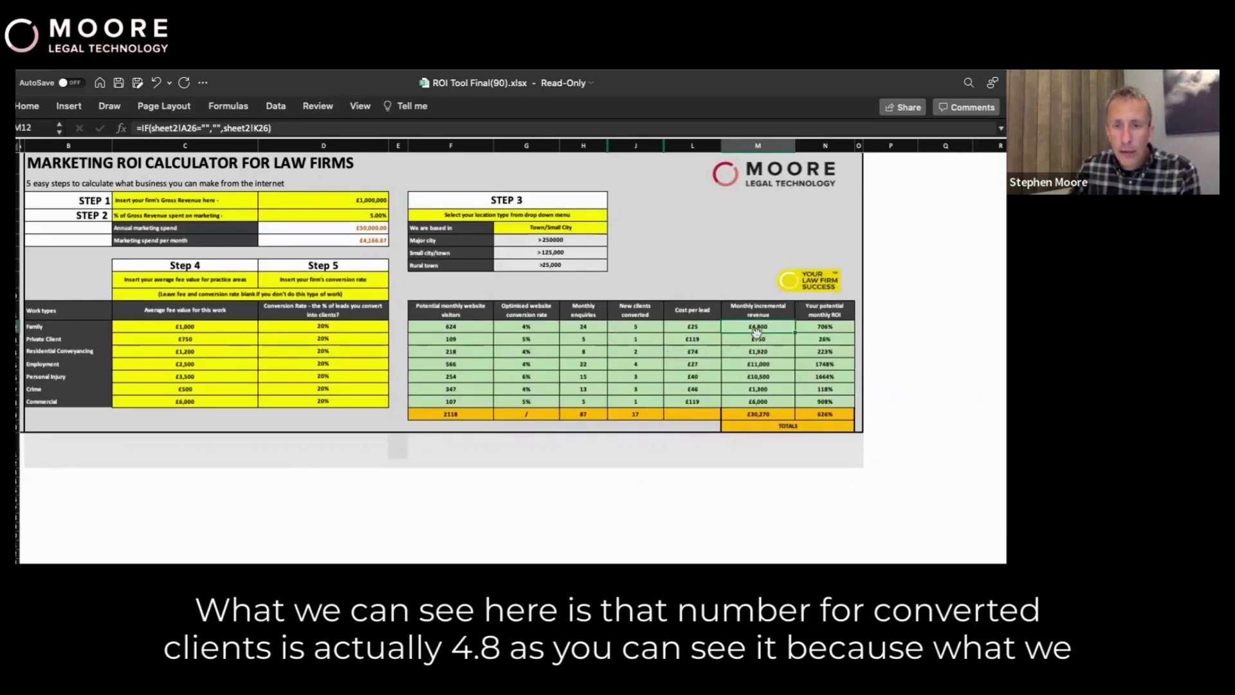
left_click(646, 327)
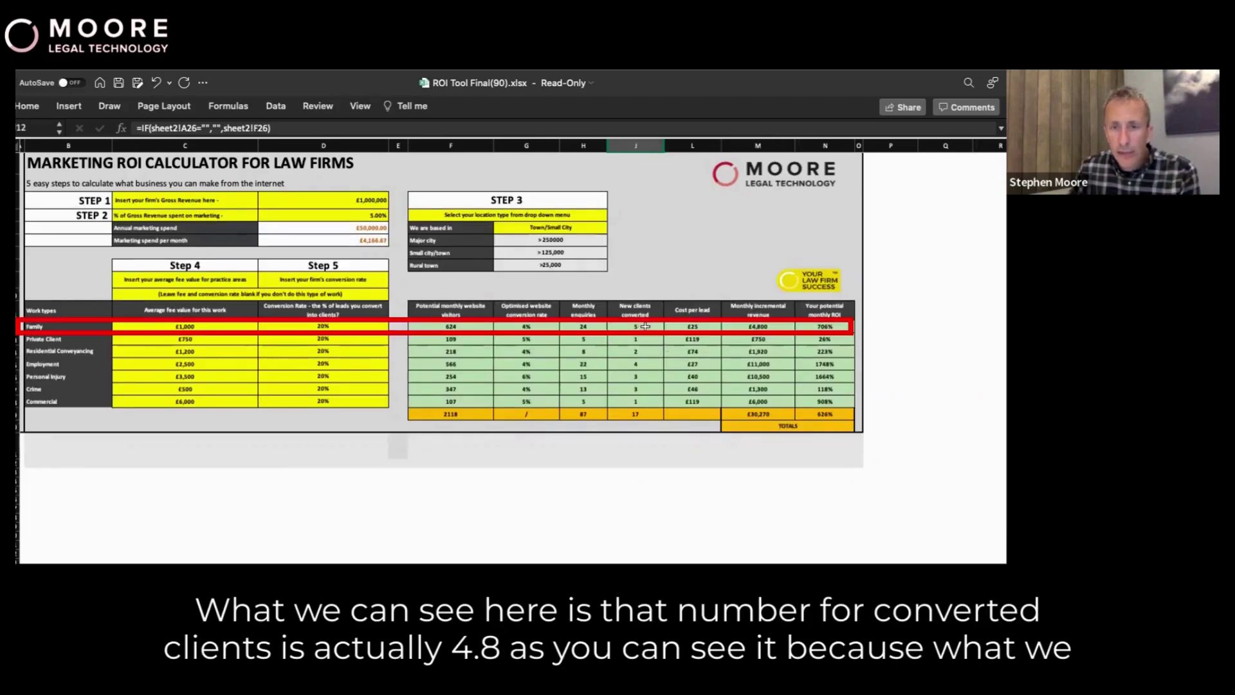
left_click(739, 326)
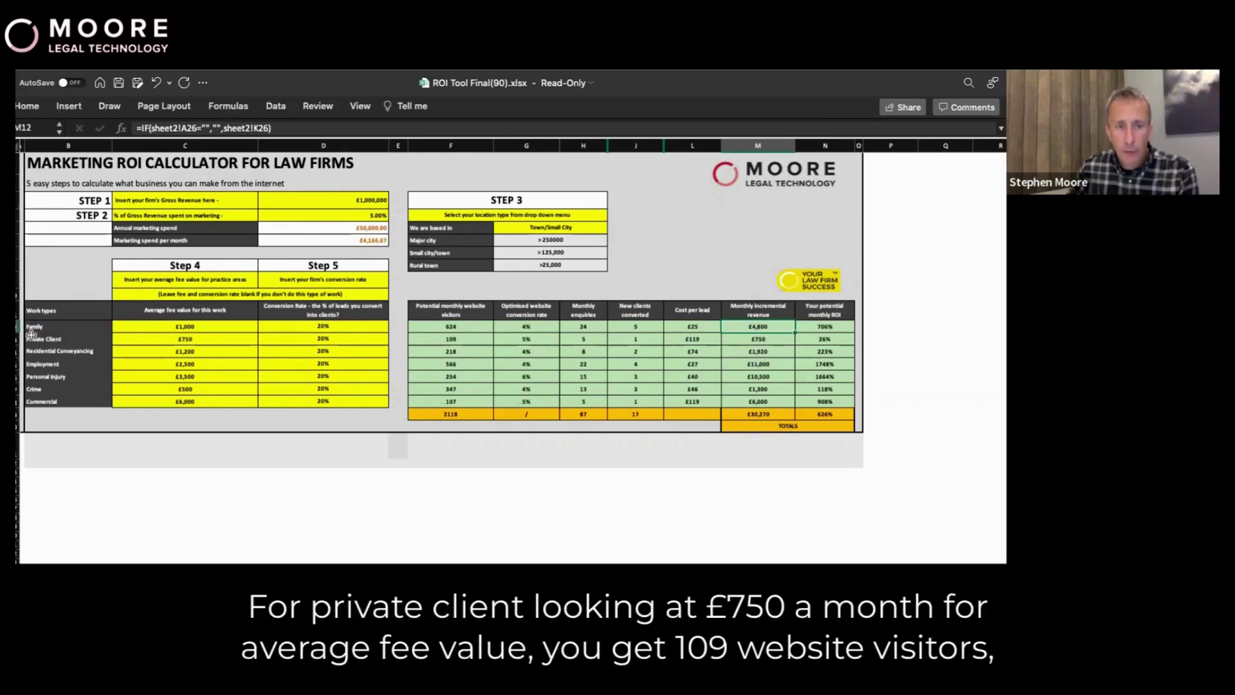
Follow the Private Client row from average fee through visitors, enquiries and new clients to incremental revenue, and inspect the total monthly incremental revenue
left_click(180, 339)
left_click(473, 339)
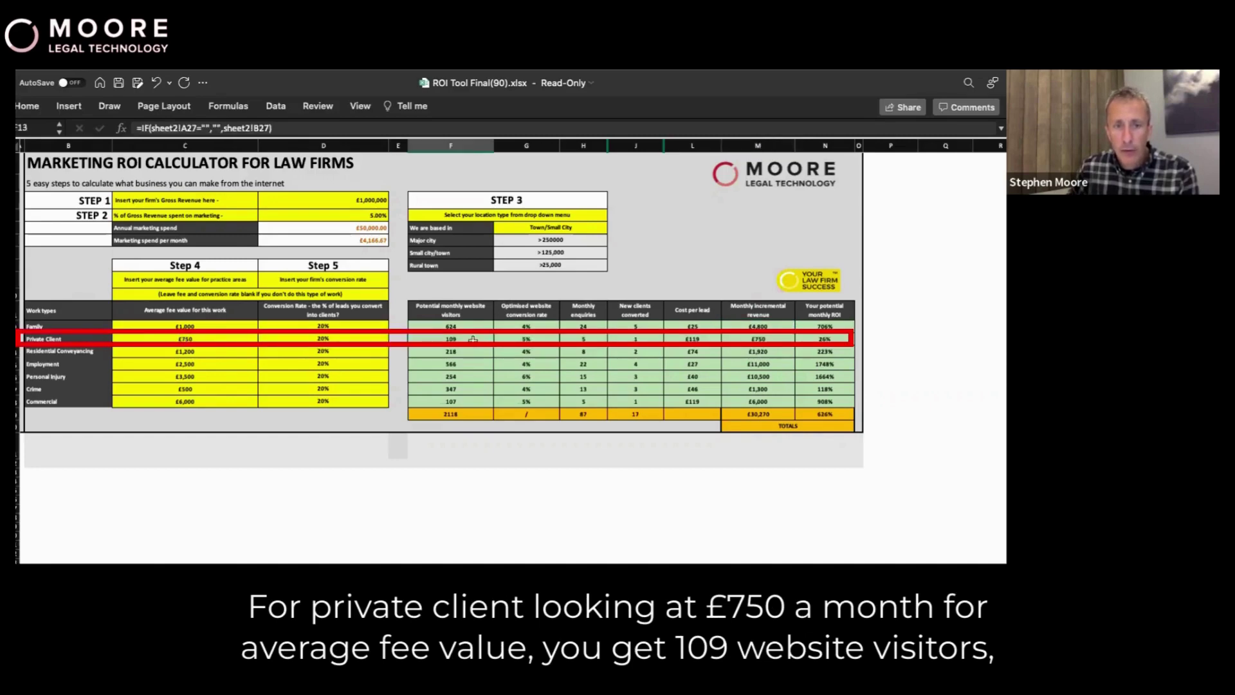
left_click(581, 338)
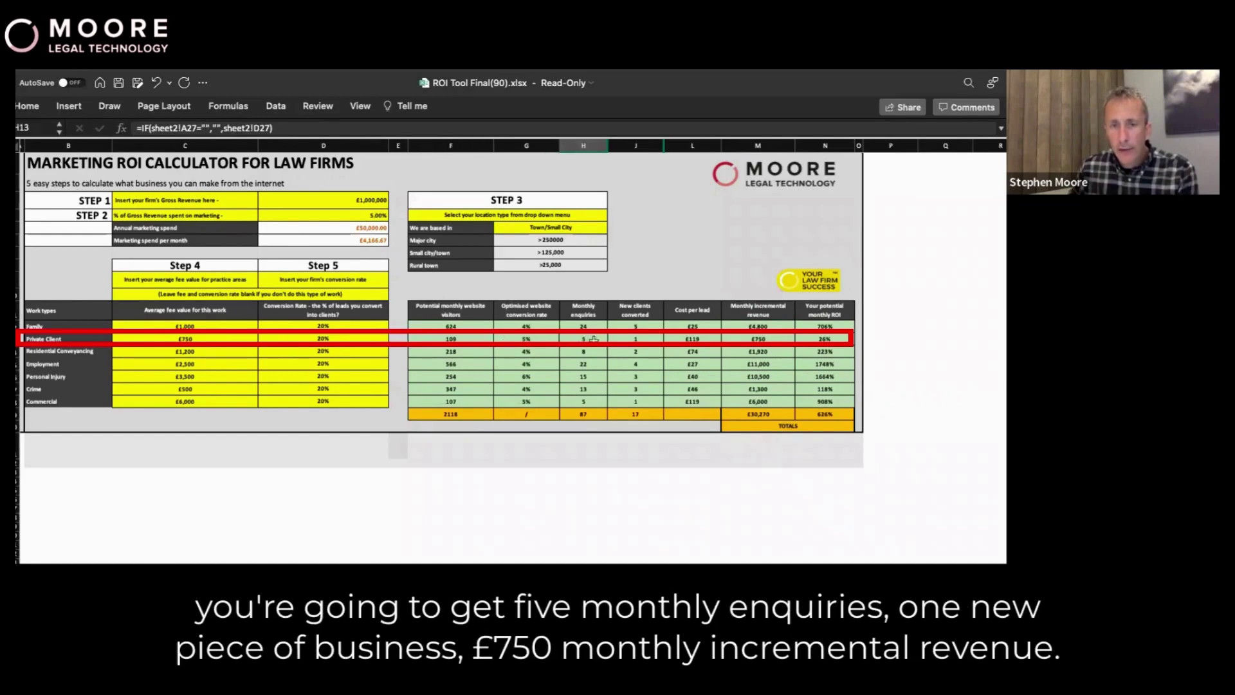
left_click(640, 340)
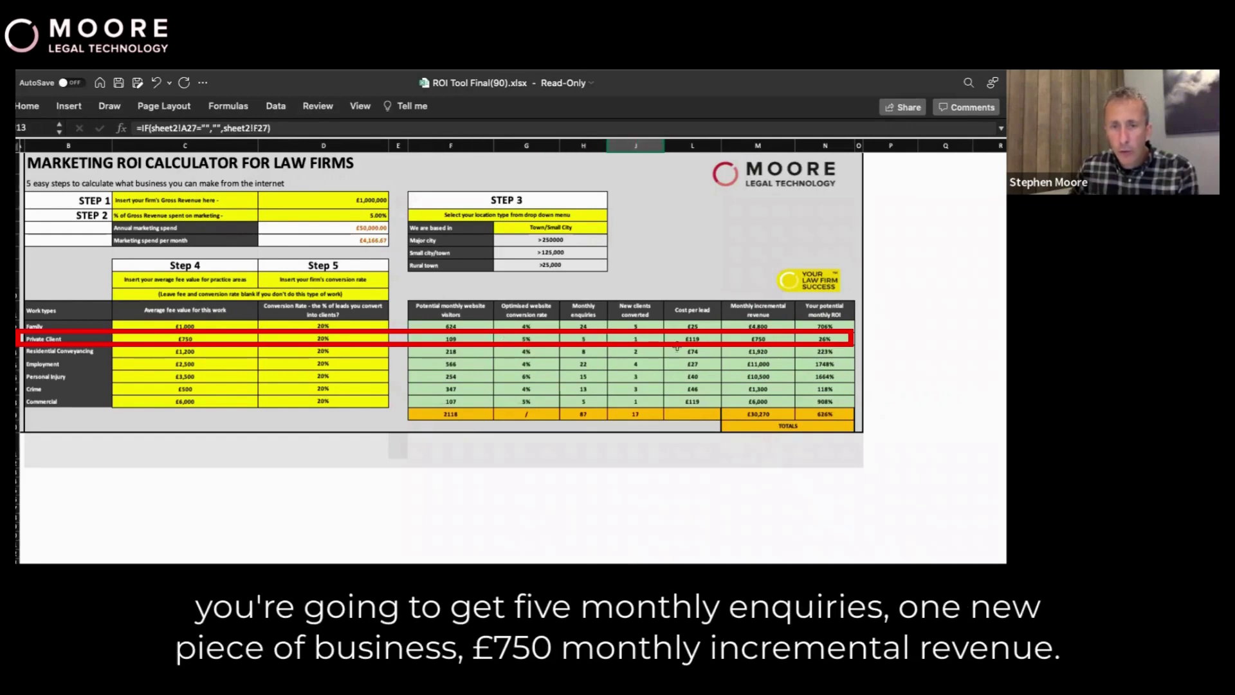
left_click(756, 338)
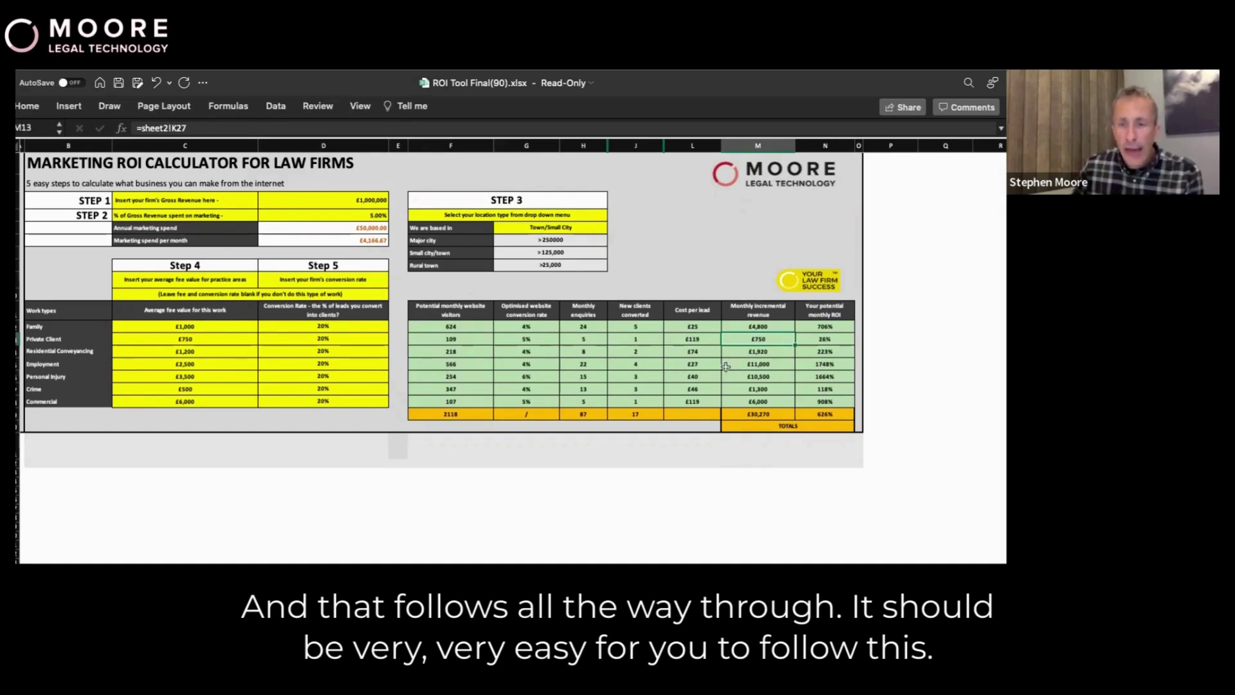
left_click(748, 413)
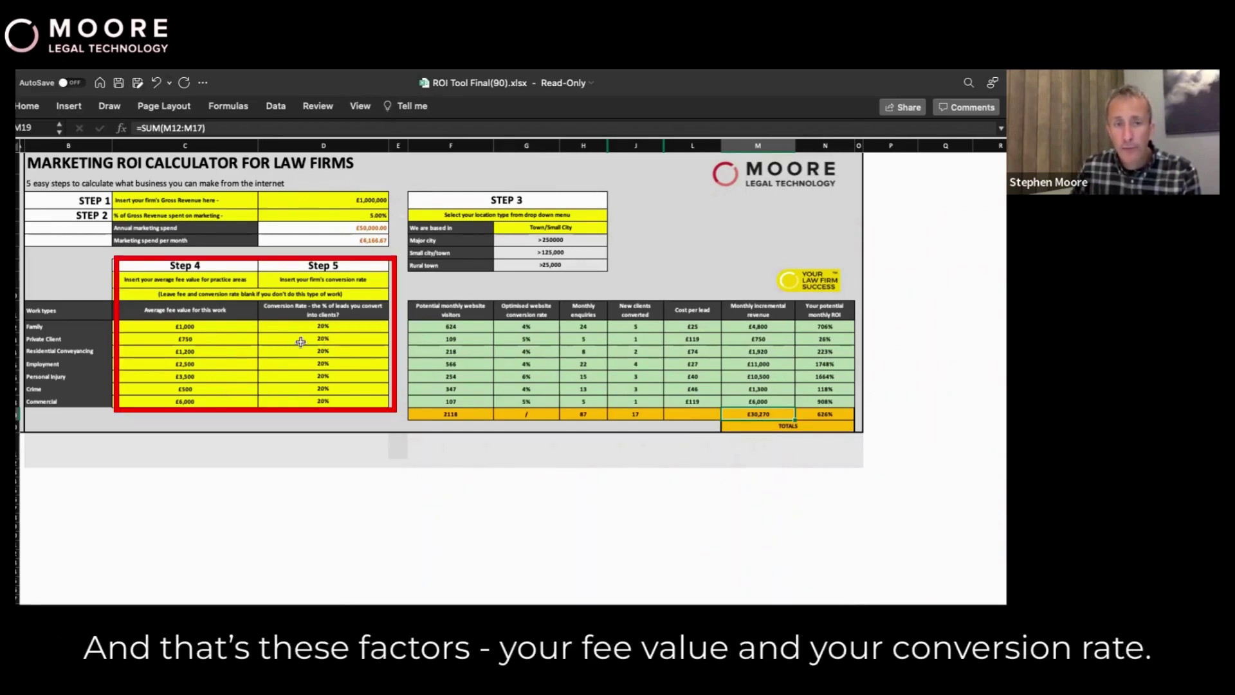
Set the Family conversion rate to 30% in the Step 5 column
left_click(178, 327)
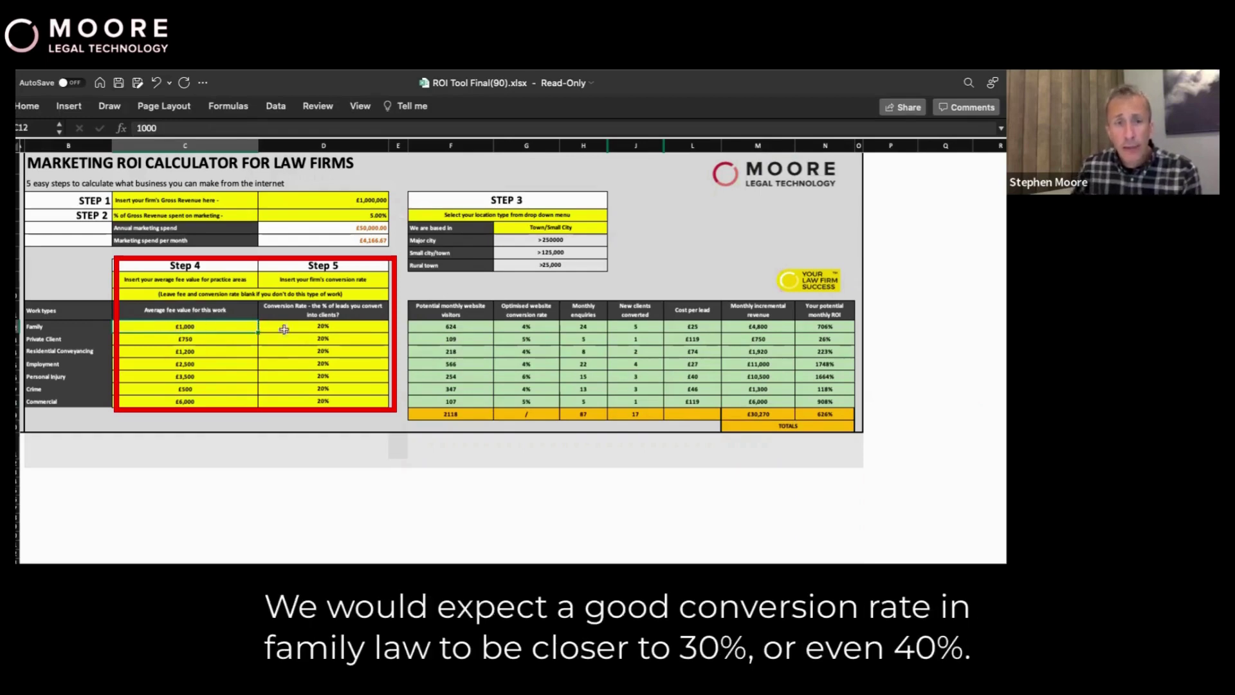
left_click(301, 325)
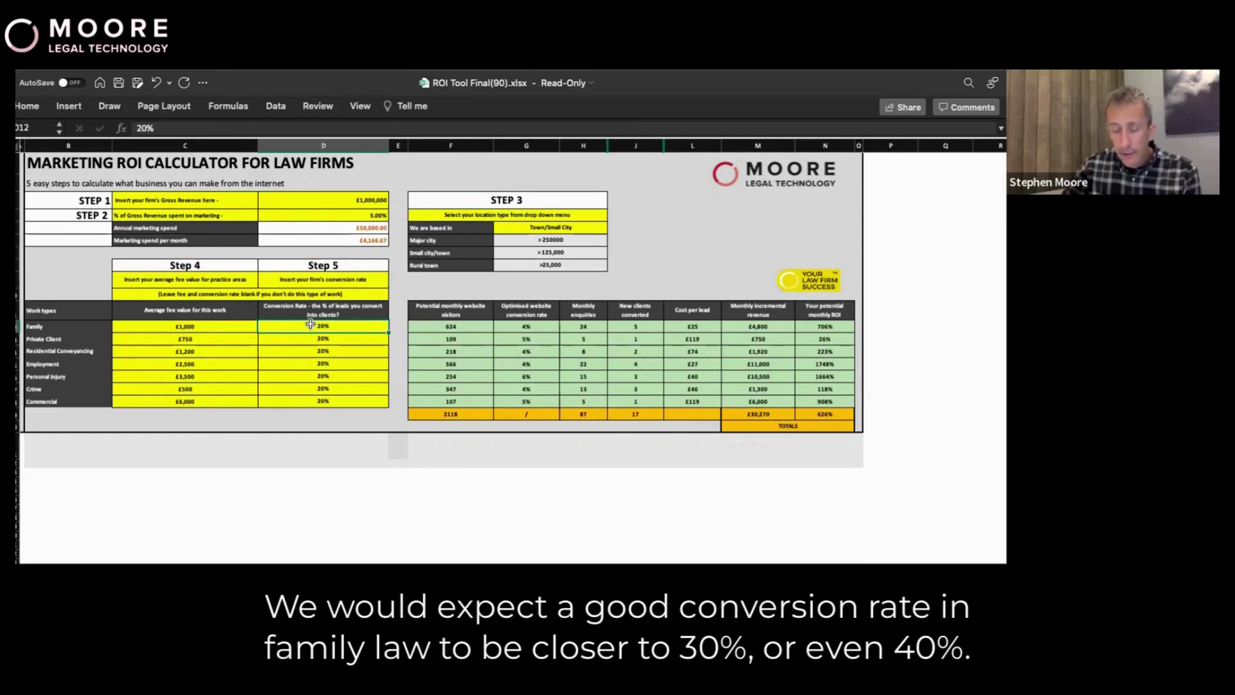
type("30")
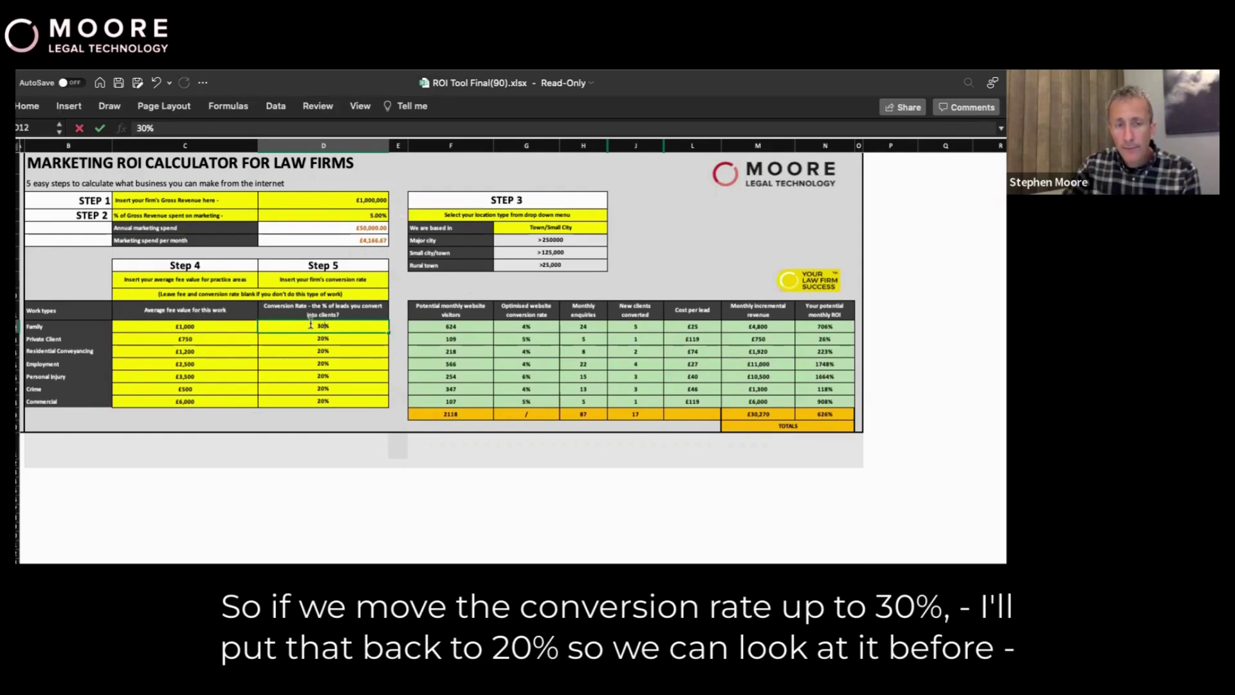
key("Return")
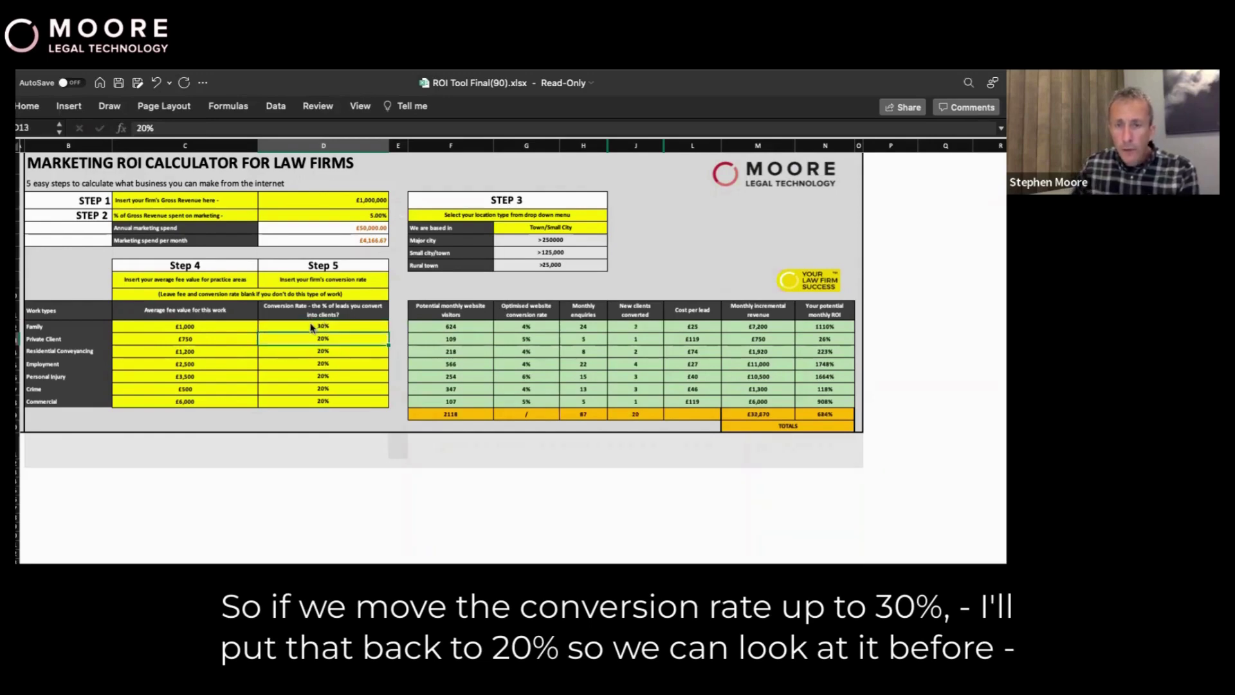
Return the Family conversion rate to 20% and inspect that row's monthly incremental revenue
left_click(329, 326)
type("2")
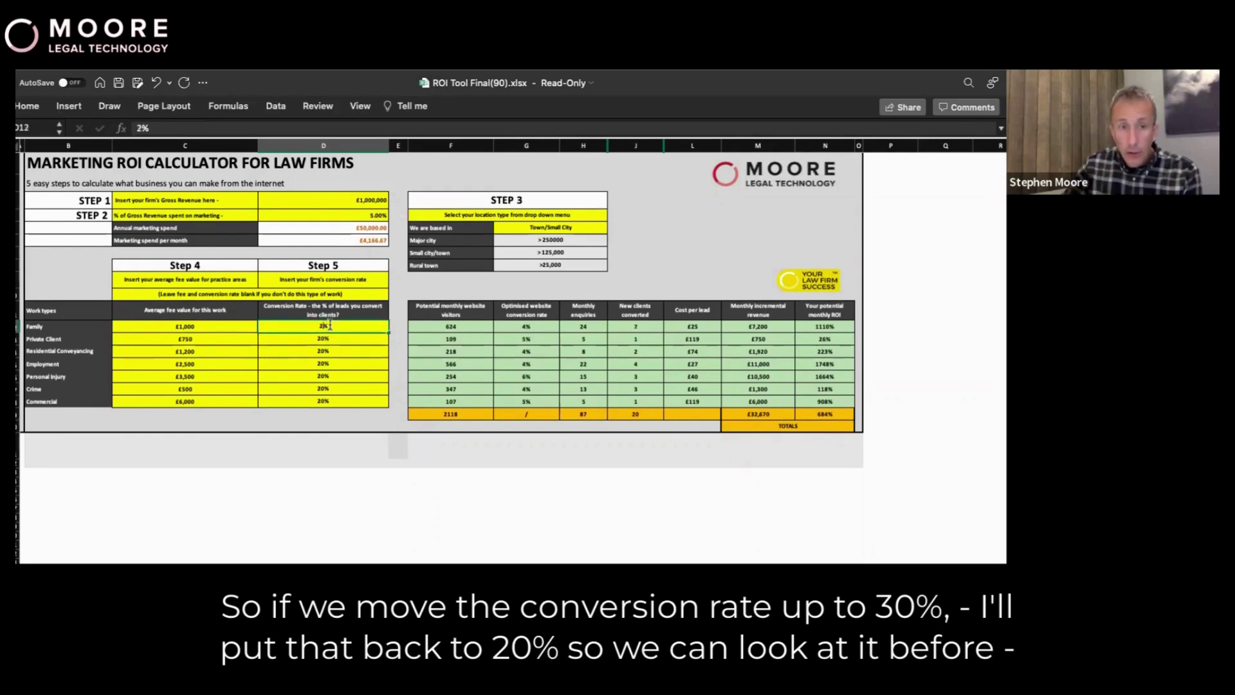
type("0")
key("Return")
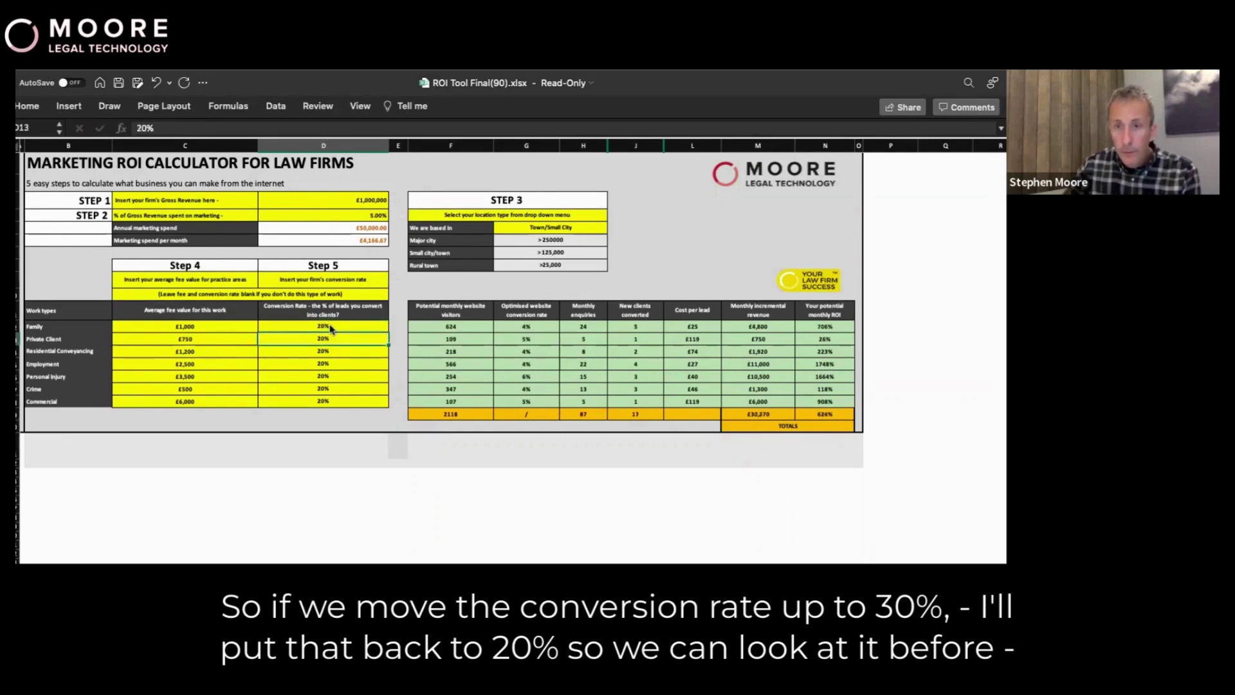
left_click(771, 327)
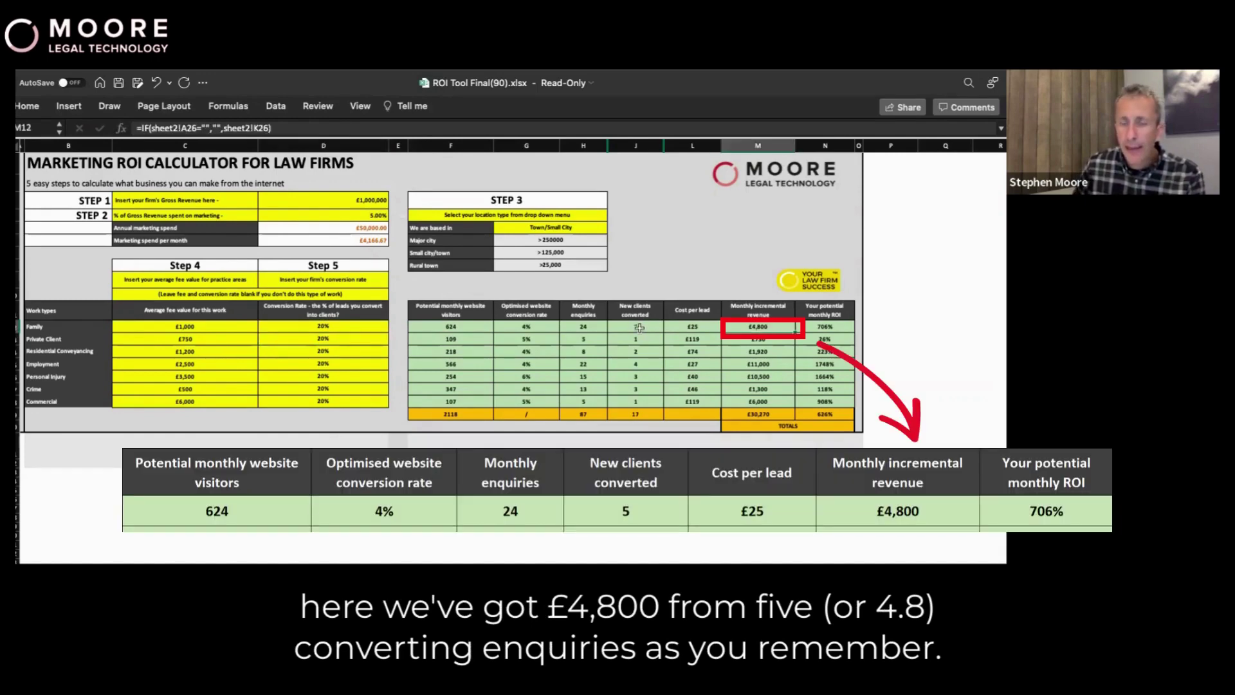
Raise the Family conversion rate to 30% and check the new clients converted in that row
left_click(329, 327)
type("30%")
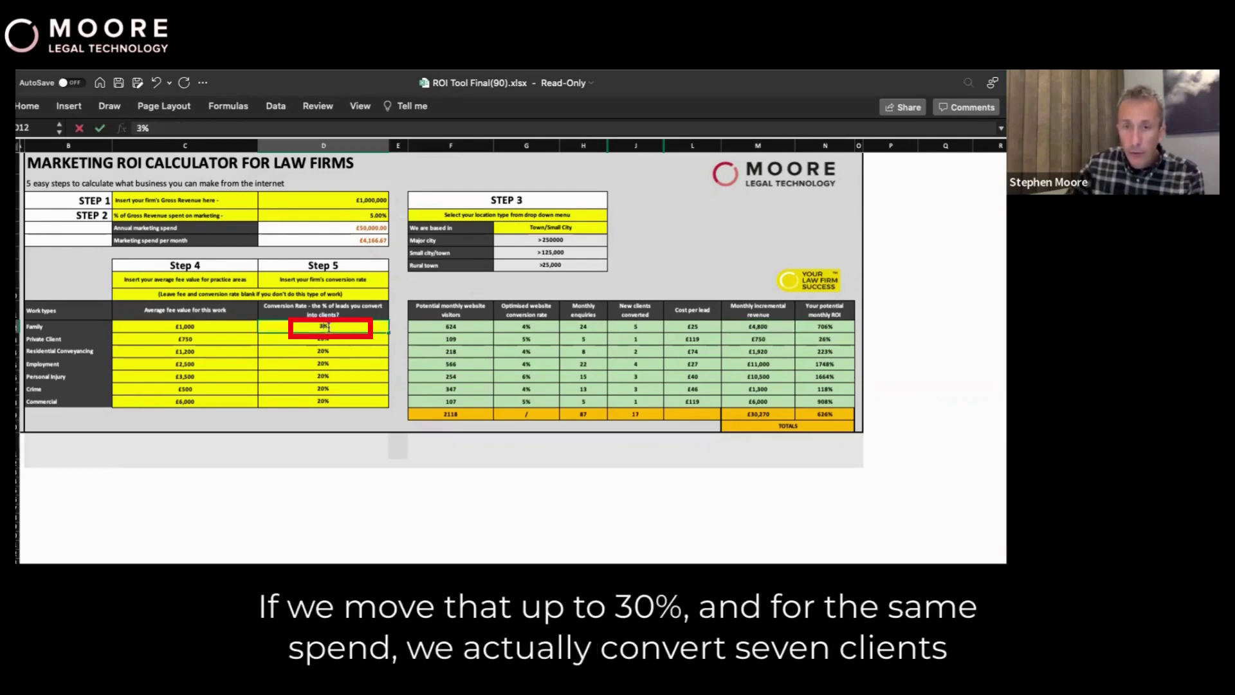
key("Return")
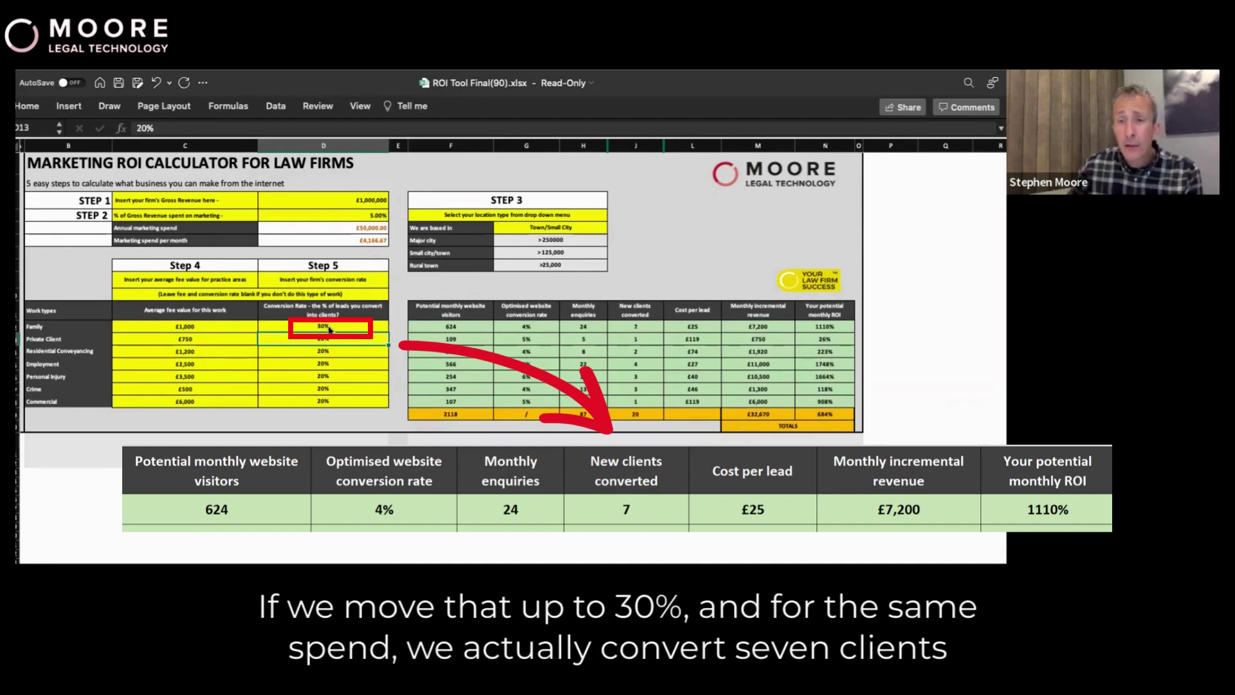
left_click(638, 328)
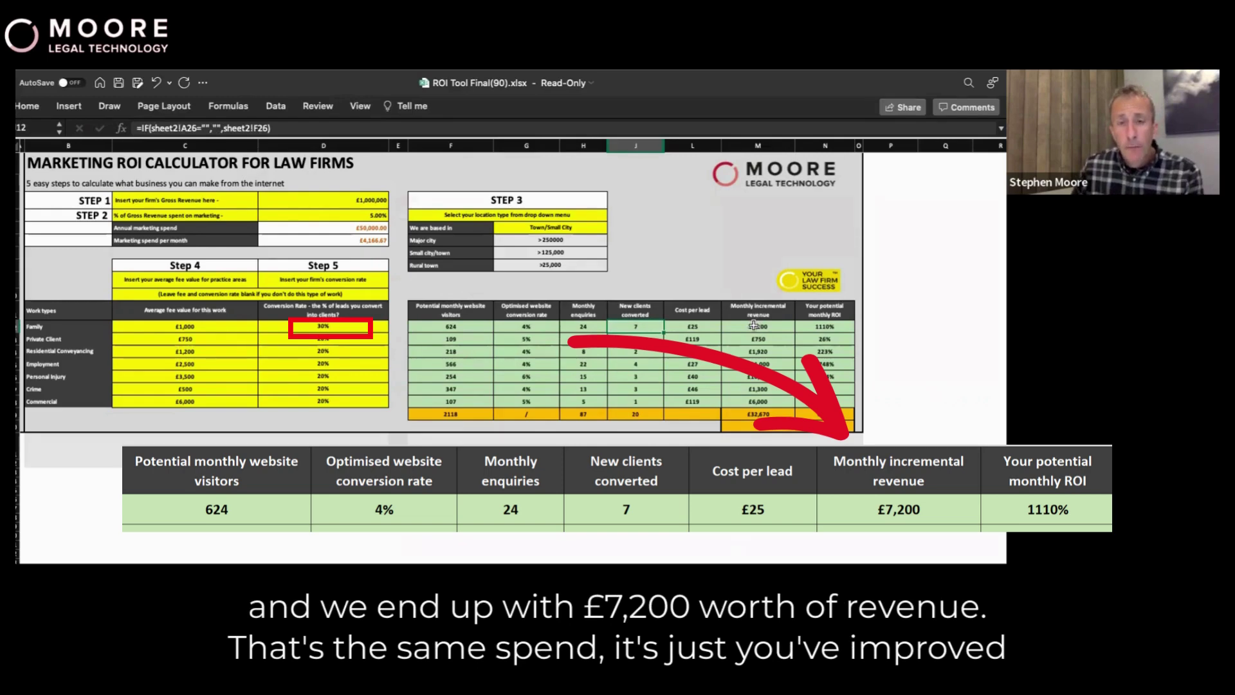
Set the Private Client average fee value to £1,000 and check its monthly incremental revenue
left_click(323, 339)
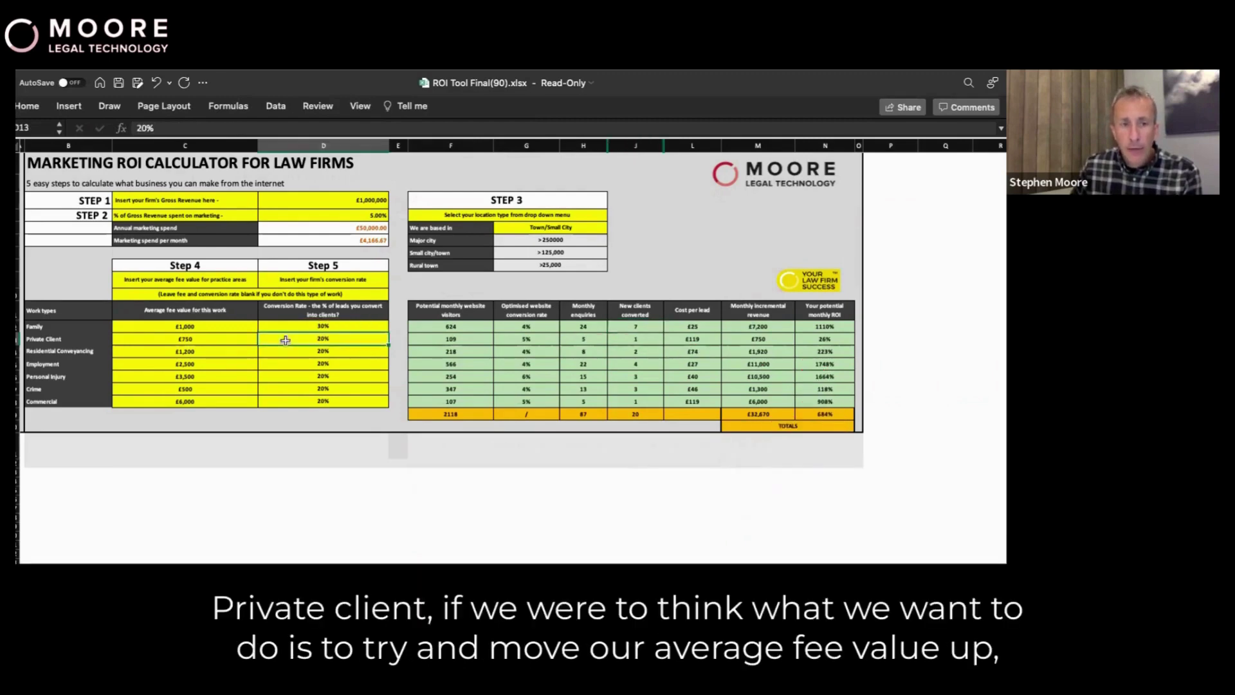
left_click(199, 339)
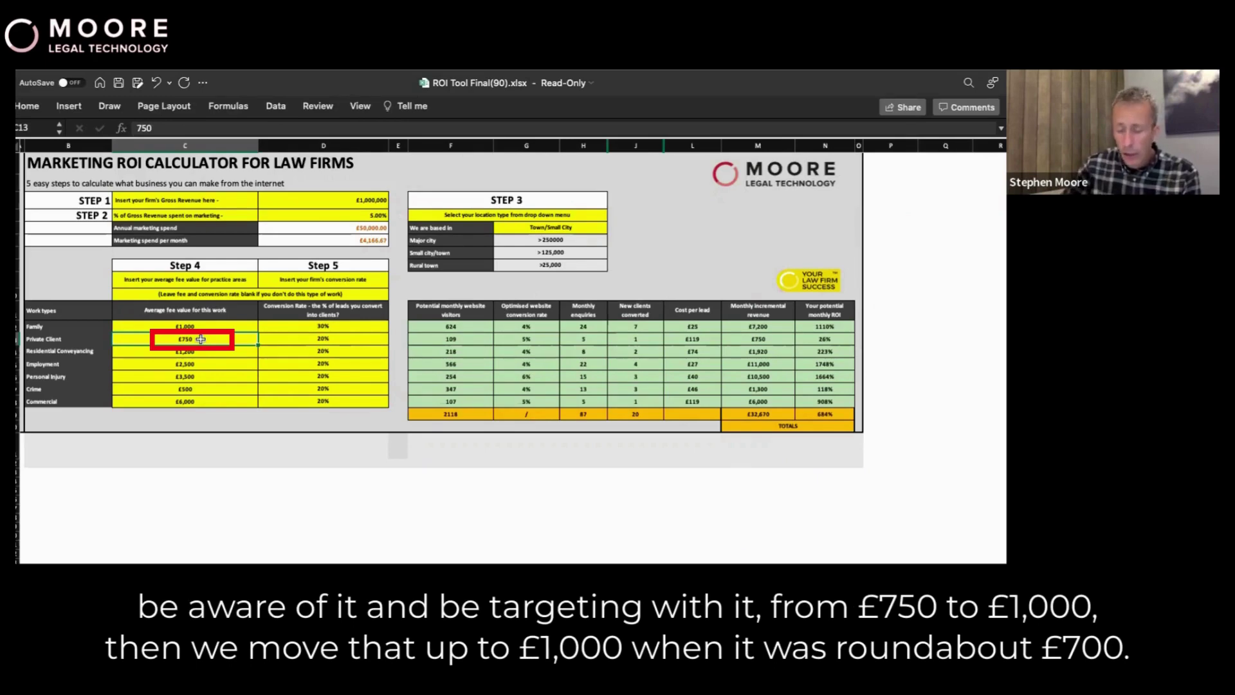
type("1000")
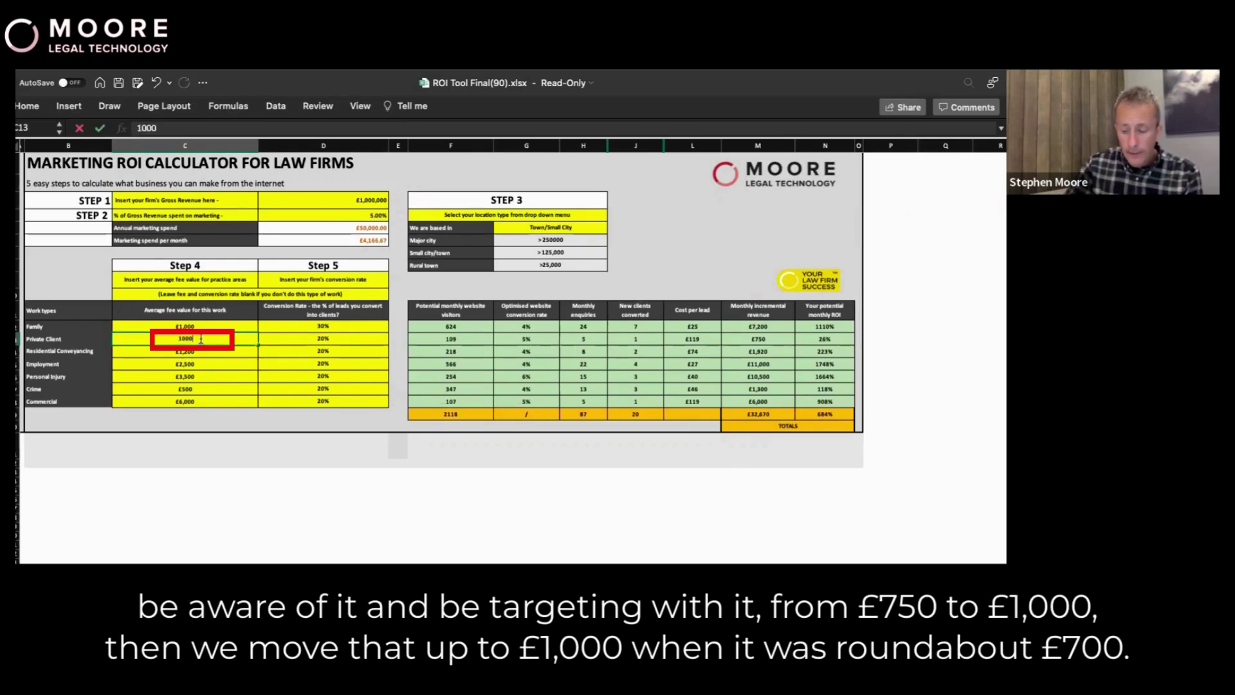
key("Return")
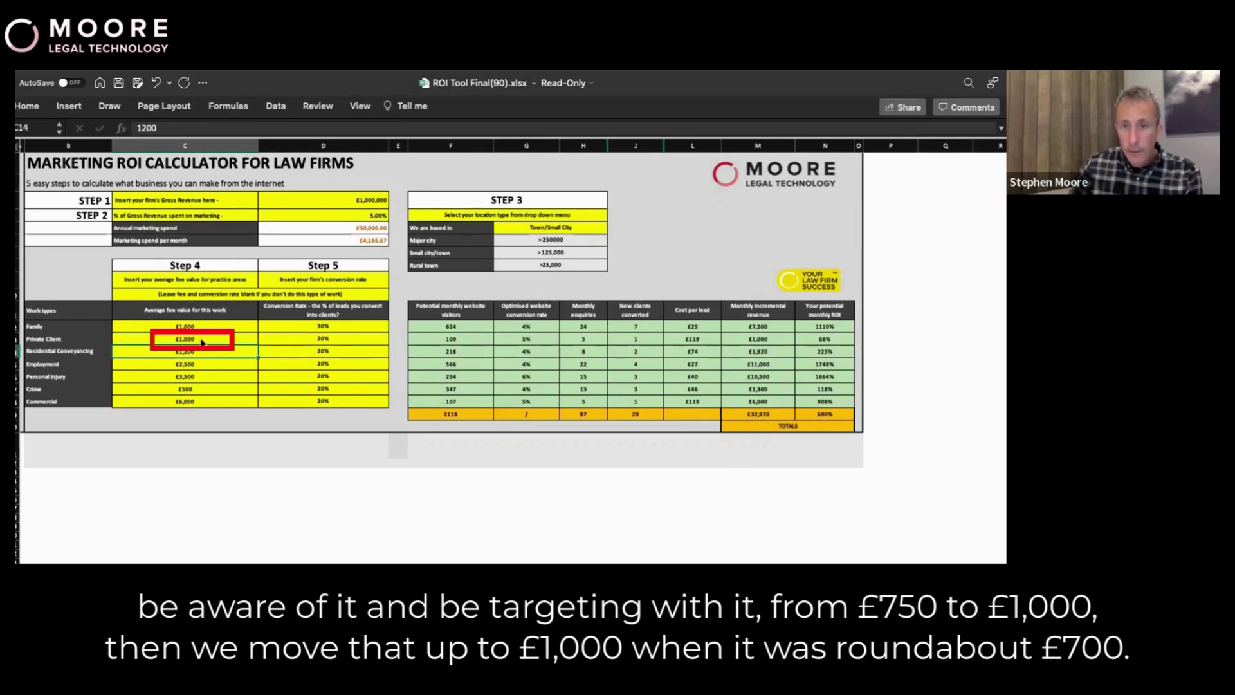
left_click(766, 339)
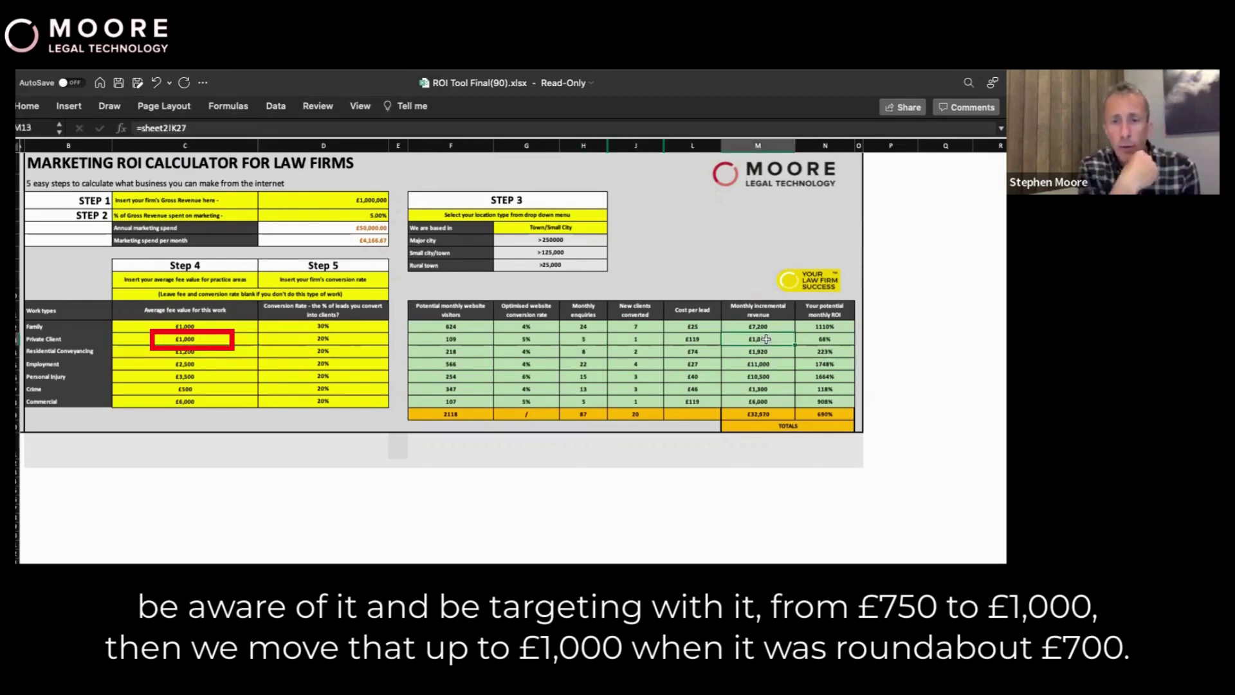
Set the Residential Conveyancing conversion rate to 30%, leaving its average fee value as it is
left_click(193, 351)
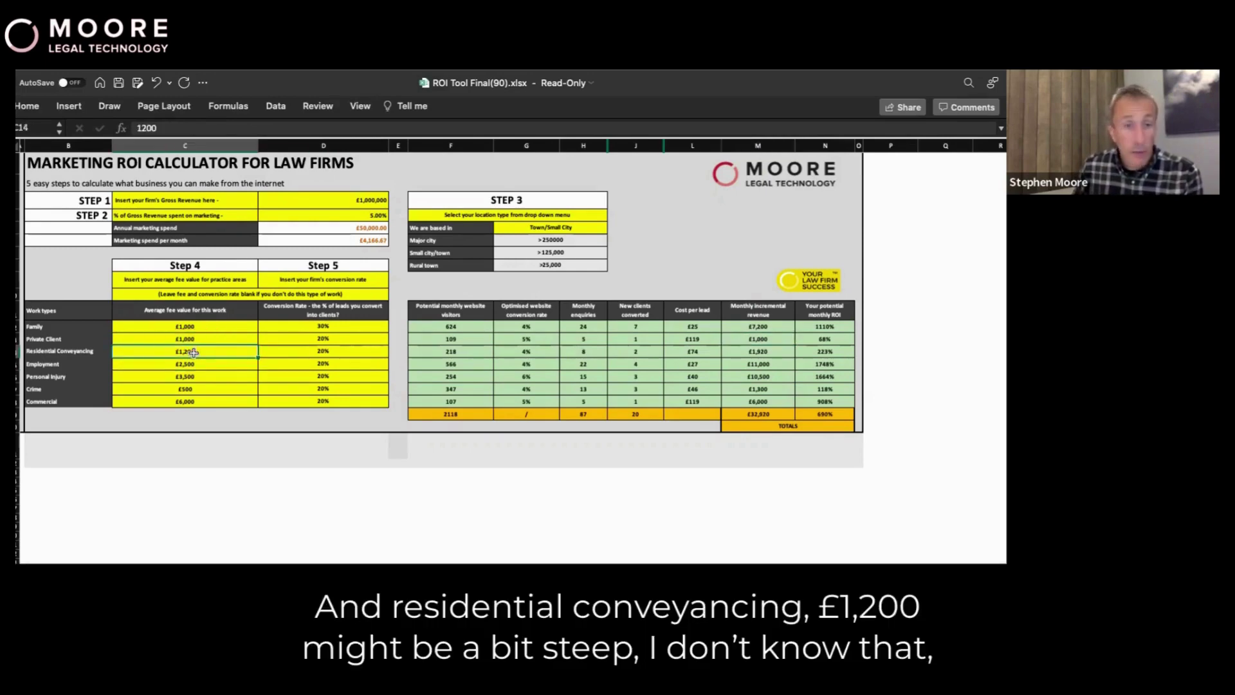
left_click(311, 351)
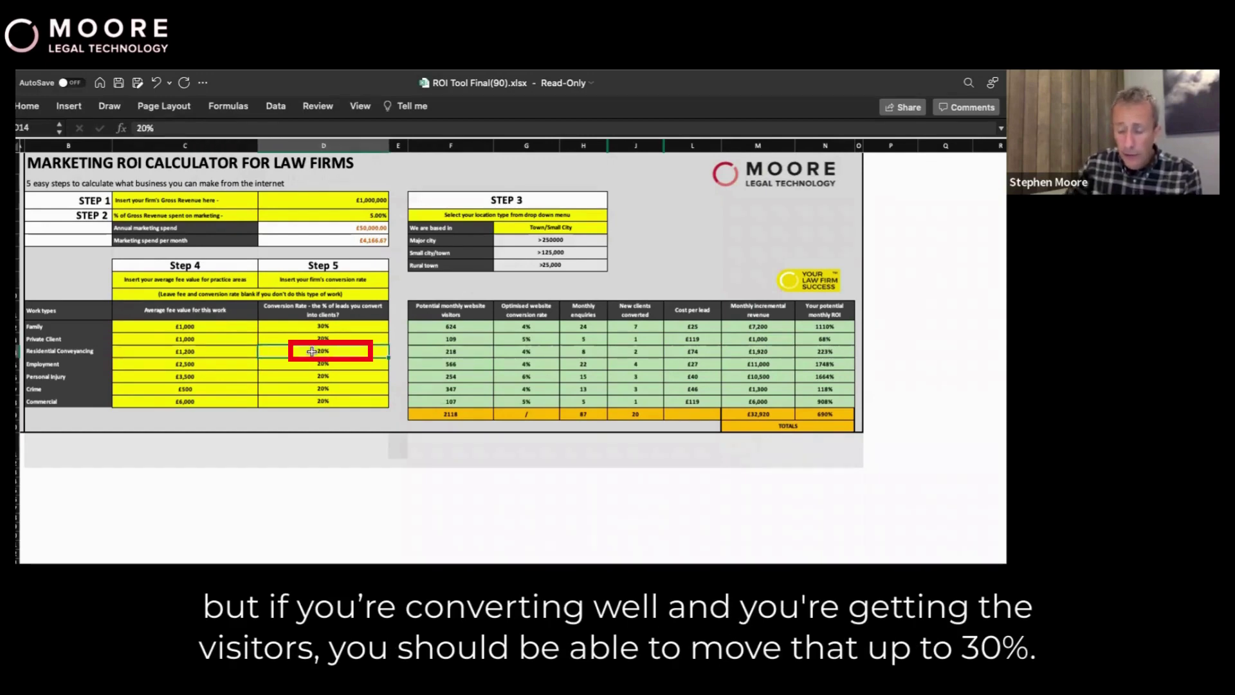
type("30")
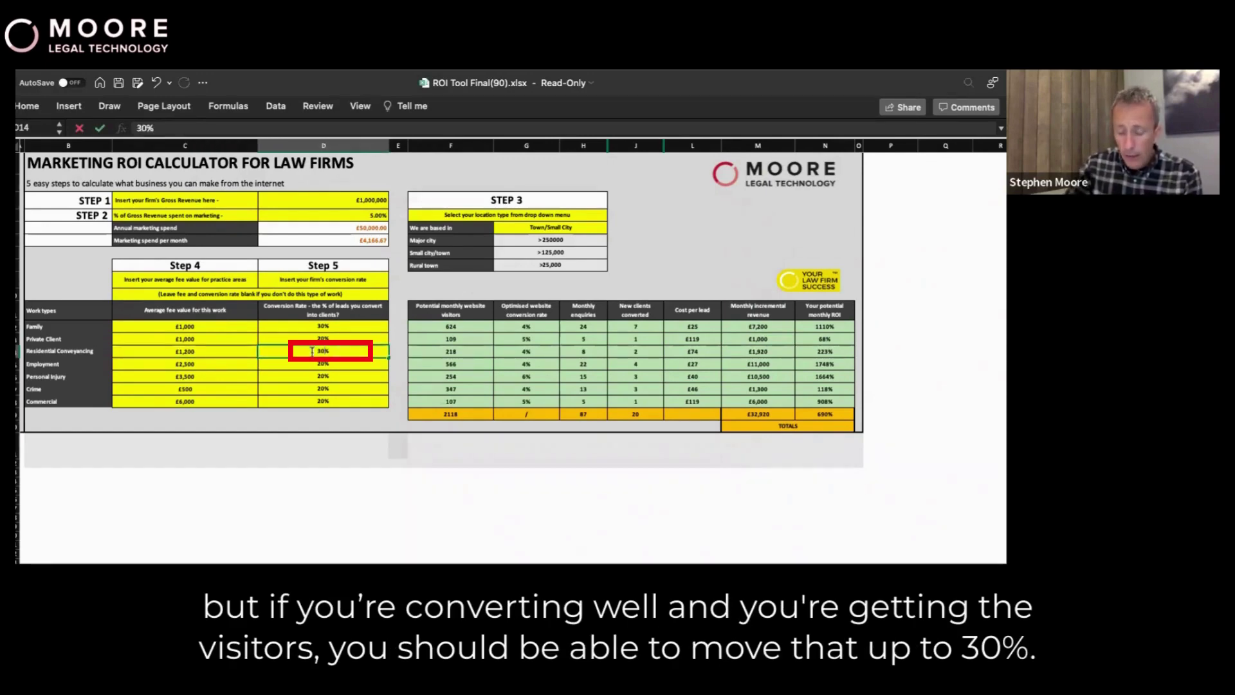
key("Return")
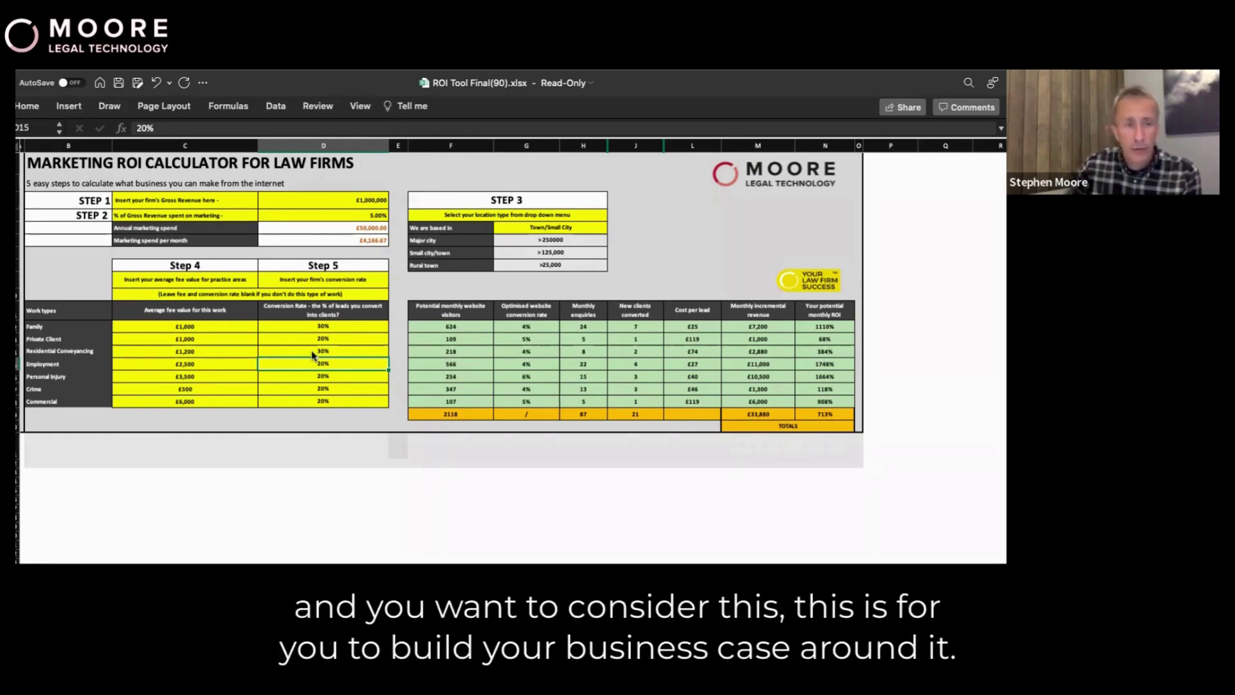
Set the Personal Injury conversion rate to 35% and check that row's monthly incremental revenue
left_click(228, 380)
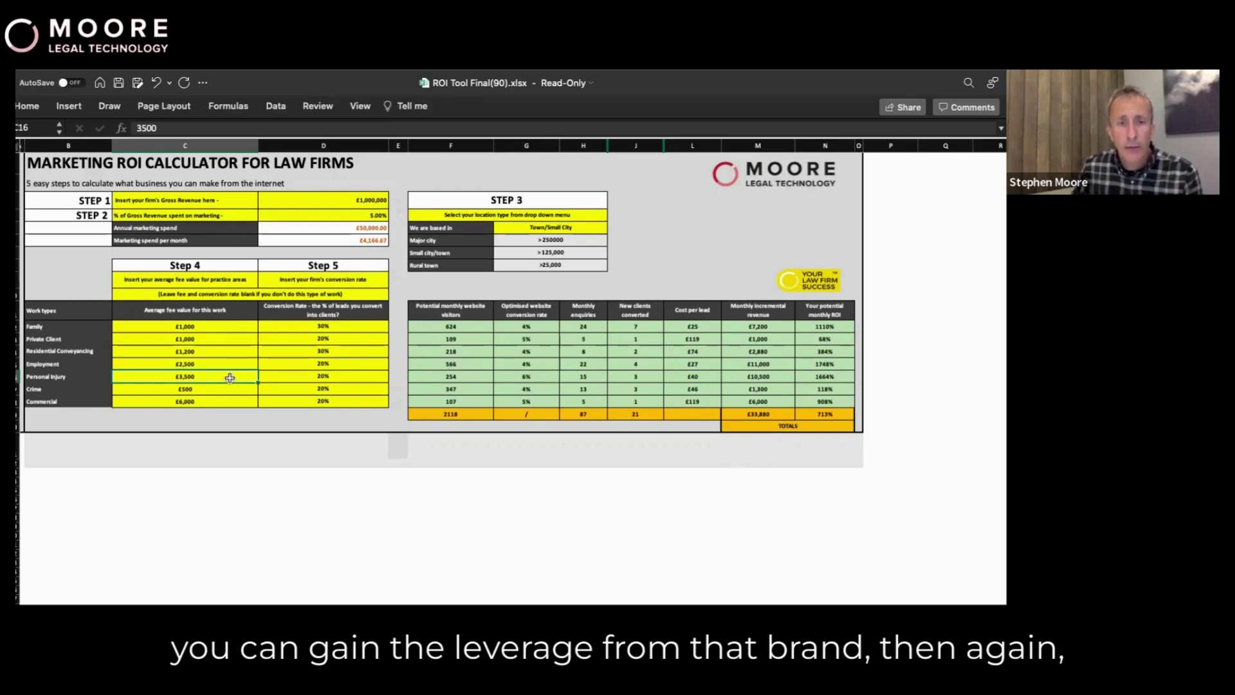
left_click(300, 376)
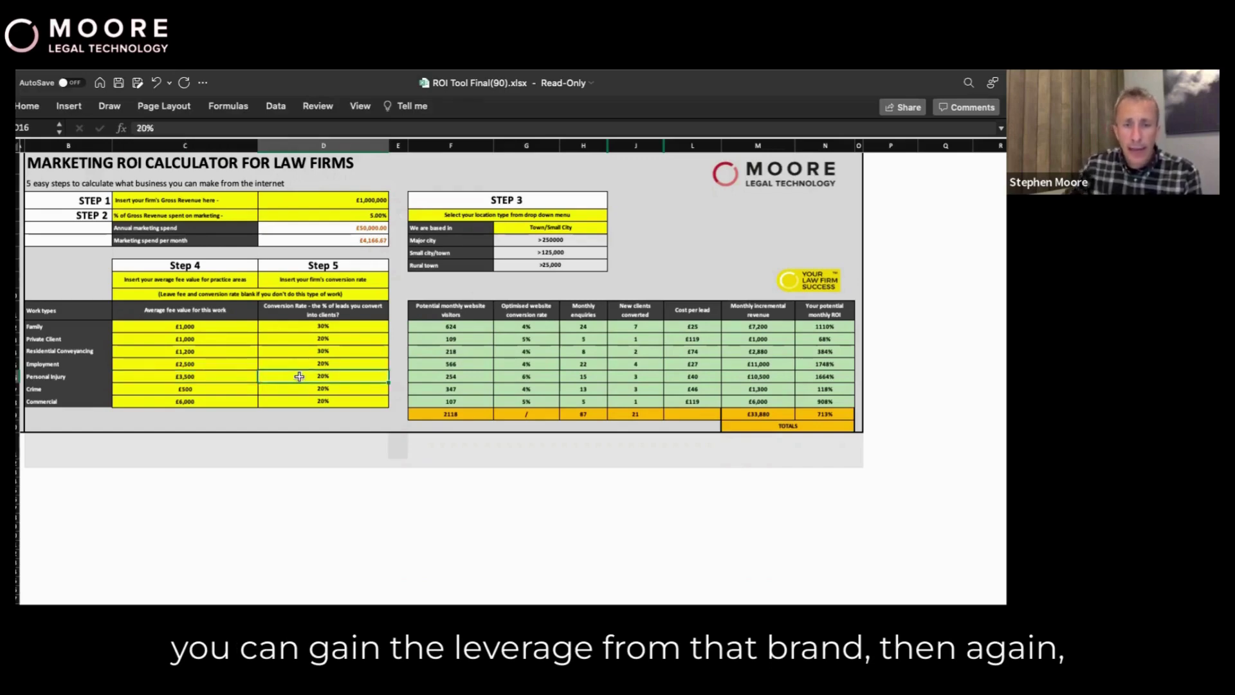
type("354")
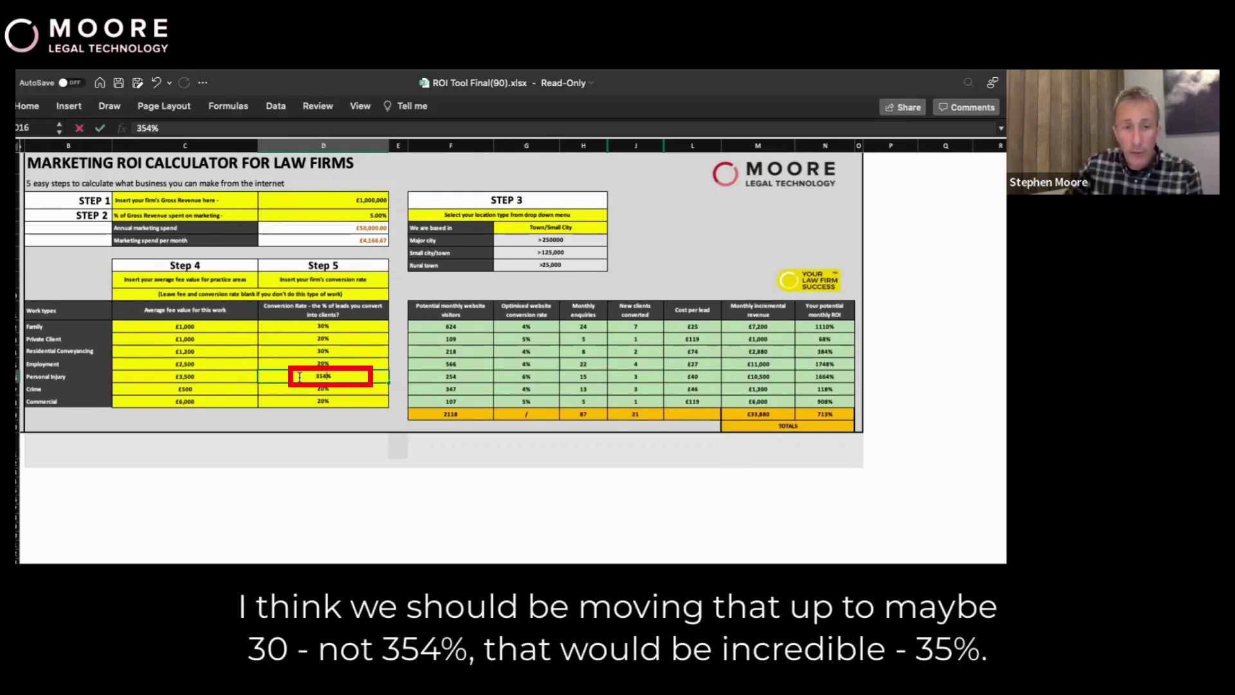
key("BackSpace")
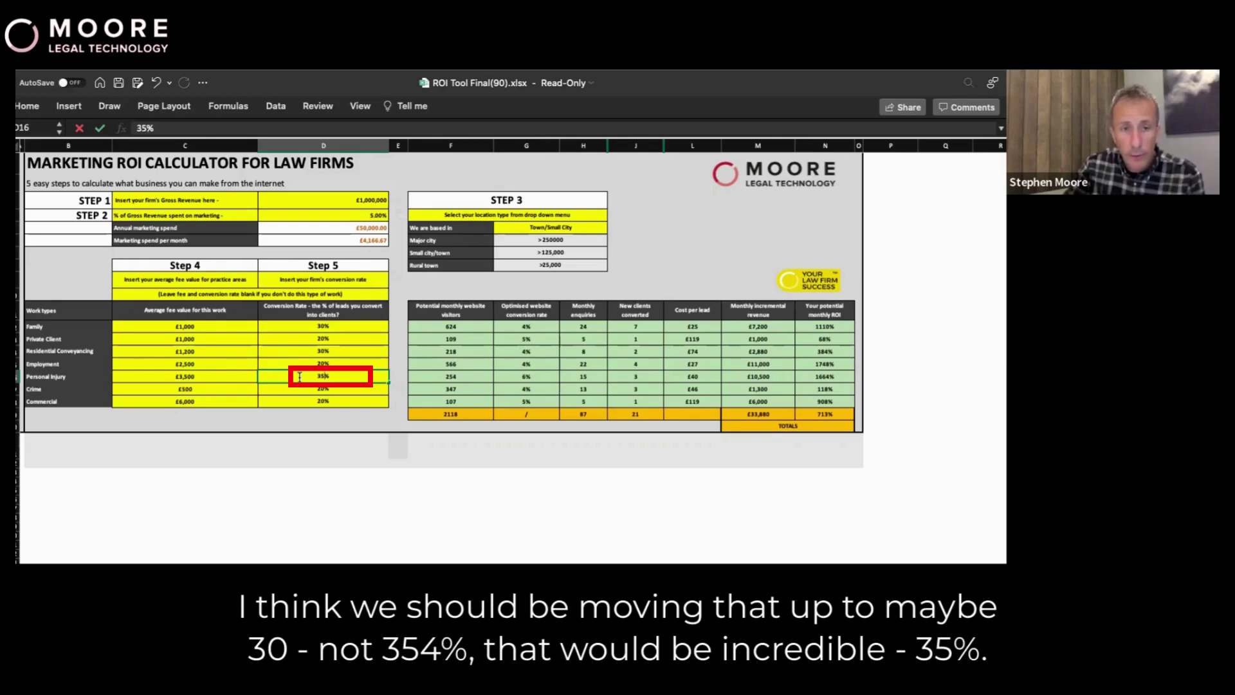
key("Return")
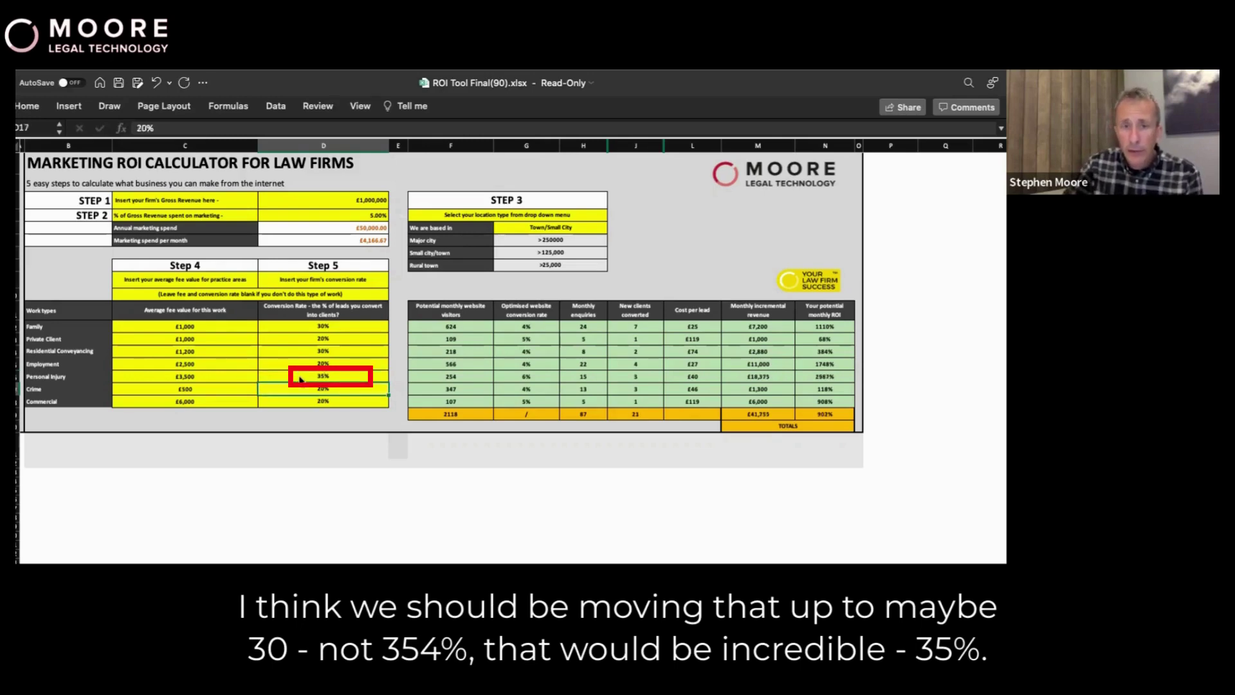
left_click(756, 378)
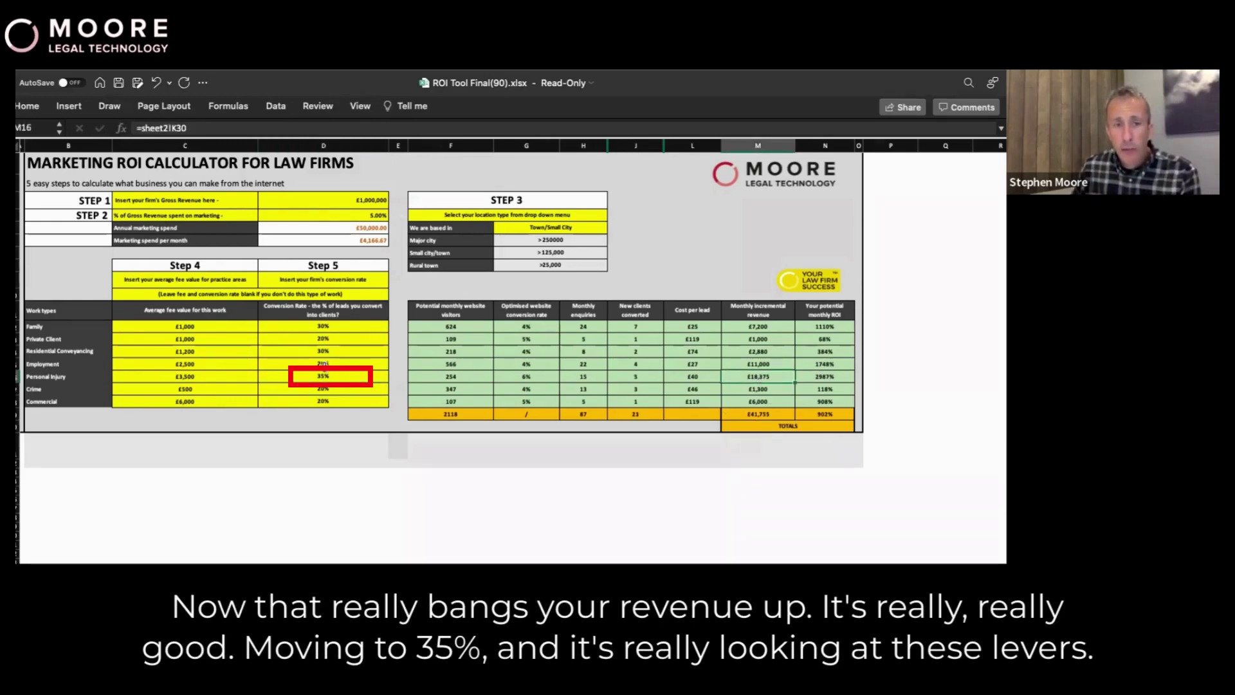
left_click(323, 377)
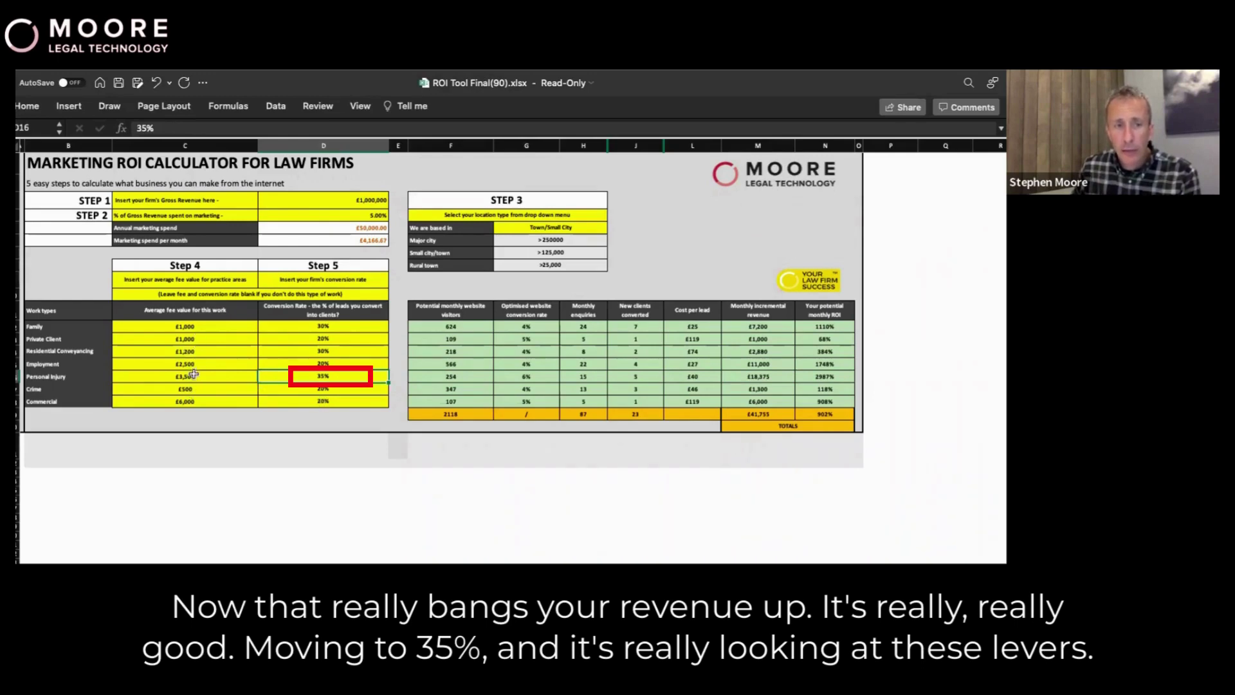
Set the Commercial conversion rate to 30% in the Step 5 column
left_click(317, 404)
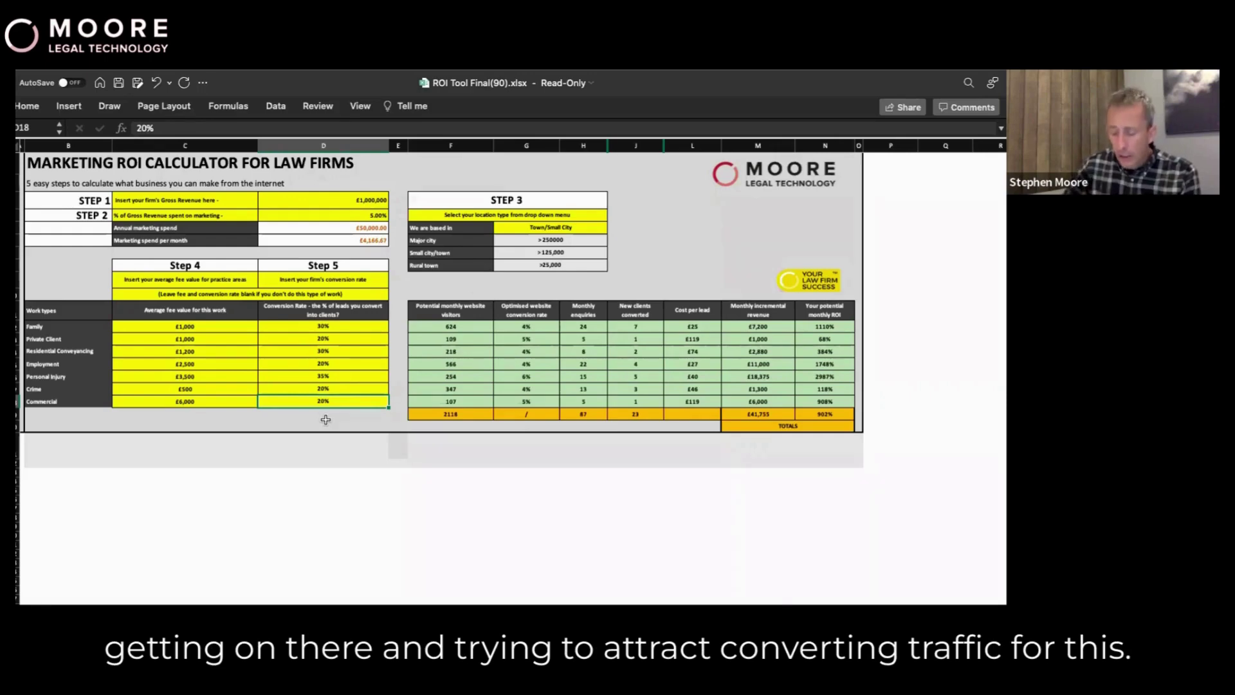
type("30")
key("Return")
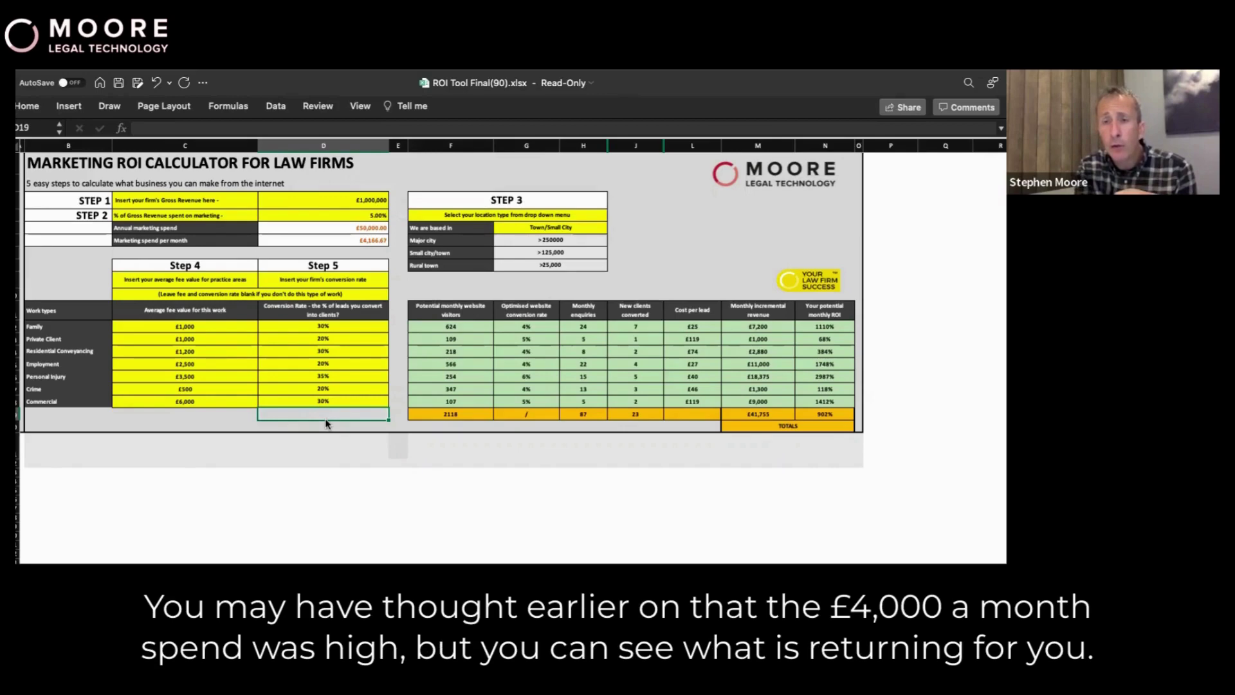
Compare the monthly marketing spend with the total monthly incremental revenue, and glance at the adjacent worksheet before returning to the calculator
left_click(356, 240)
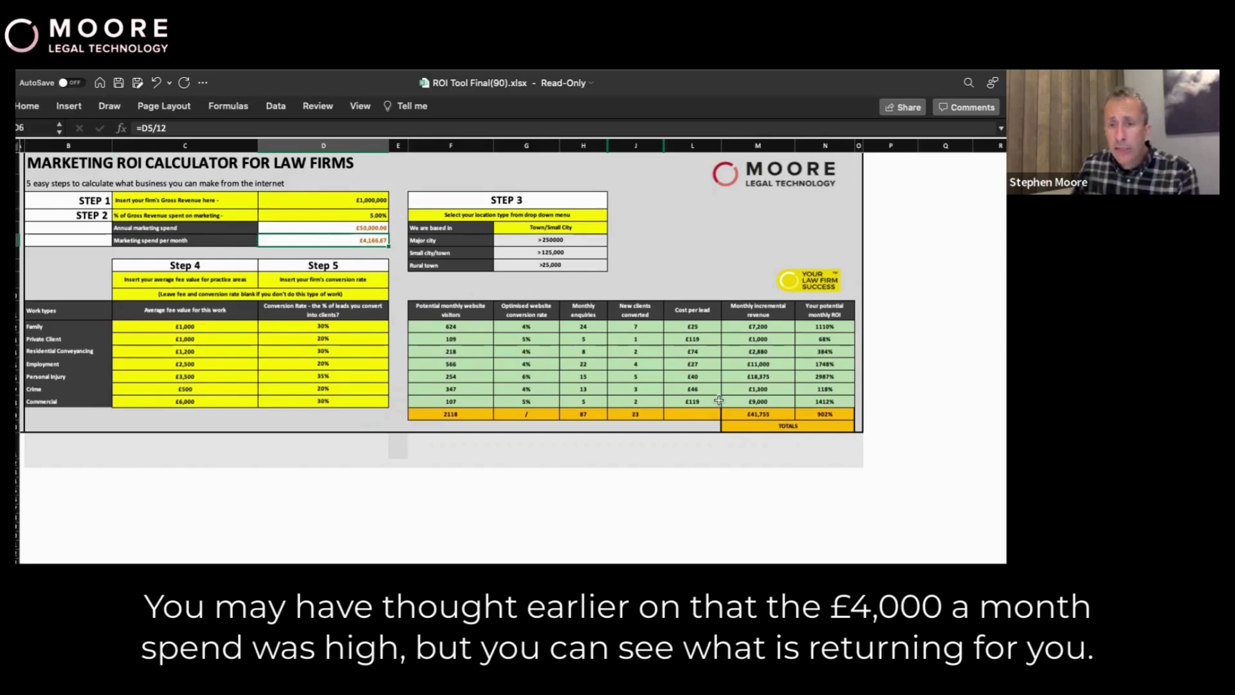
left_click(757, 416)
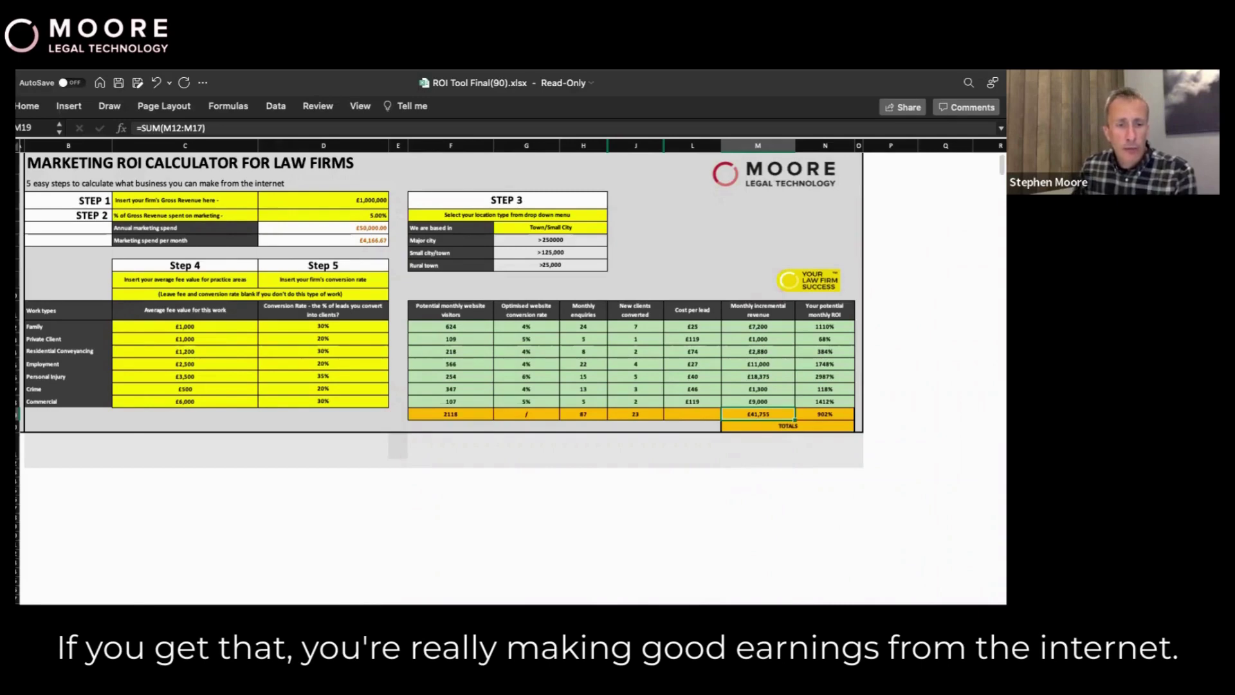
key("ctrl+Page_Down")
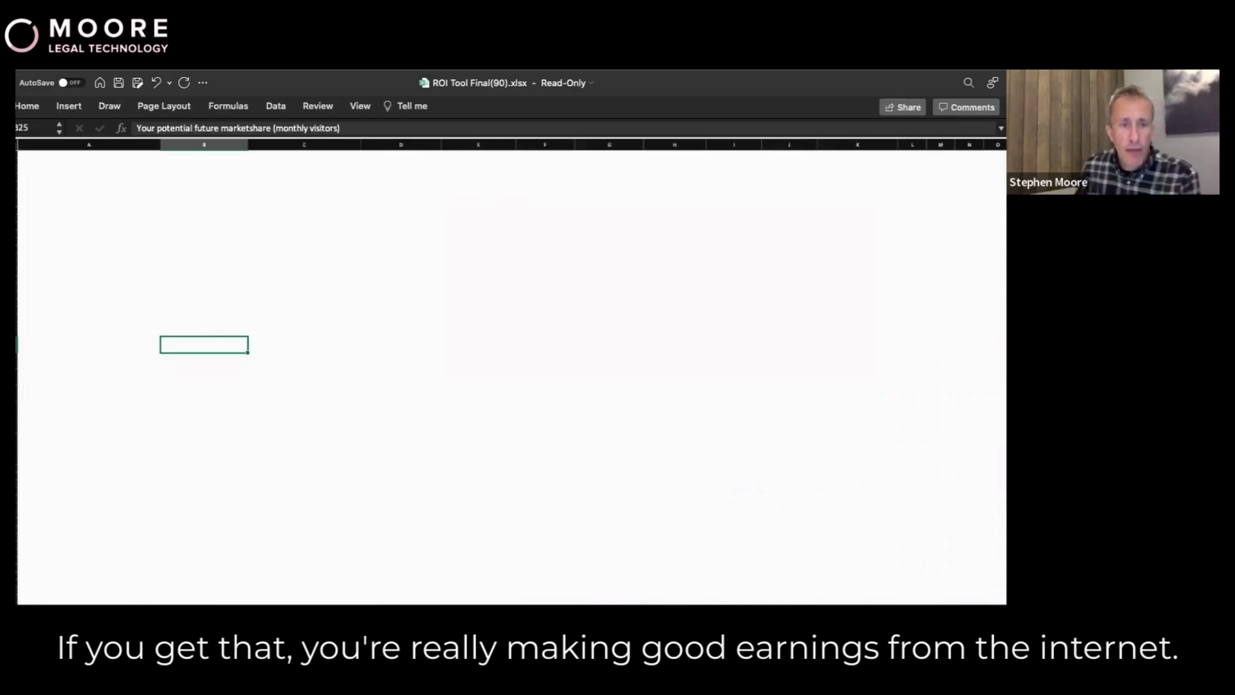
key("ctrl+Page_Up")
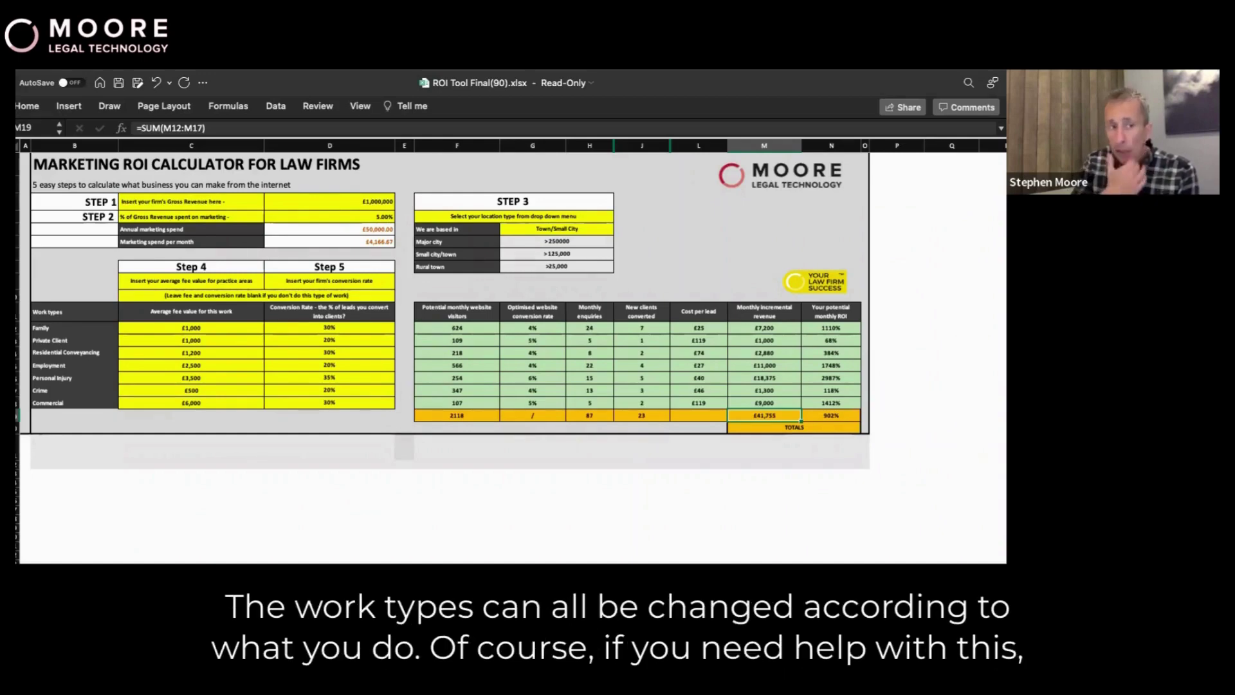
Go through the work type labels one by one, from Family down to Commercial
scroll(108, 300, "right", 1)
left_click(58, 328)
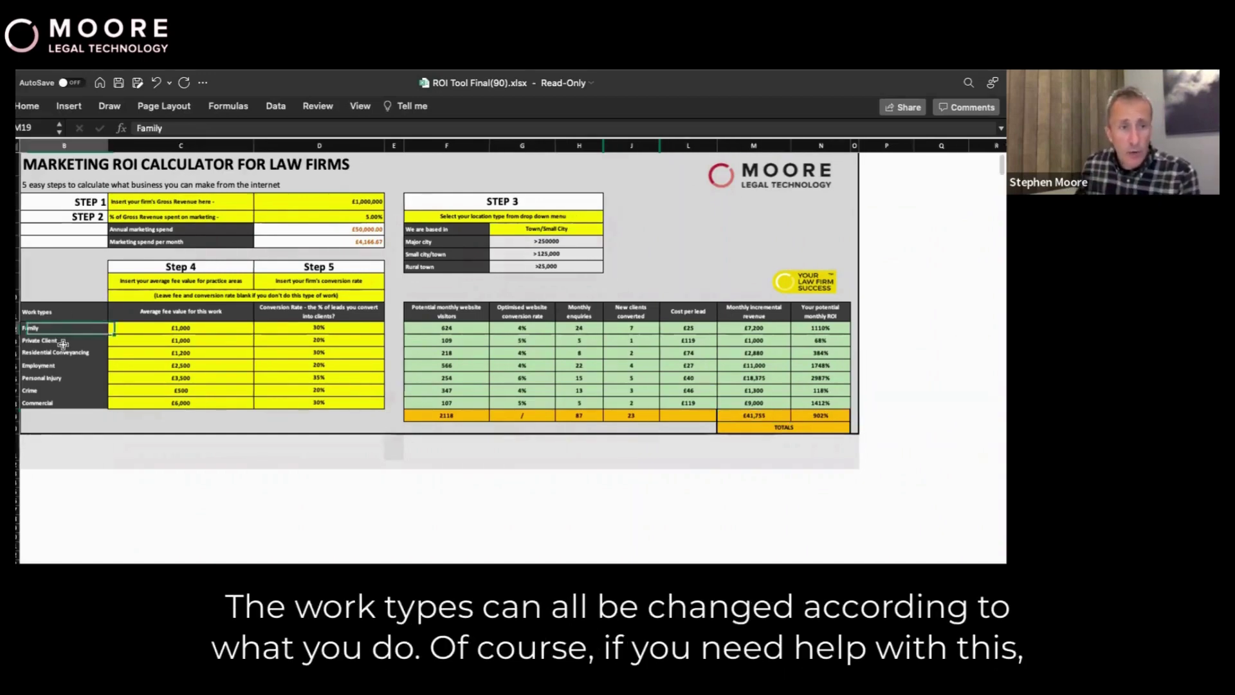
left_click(62, 341)
left_click(83, 353)
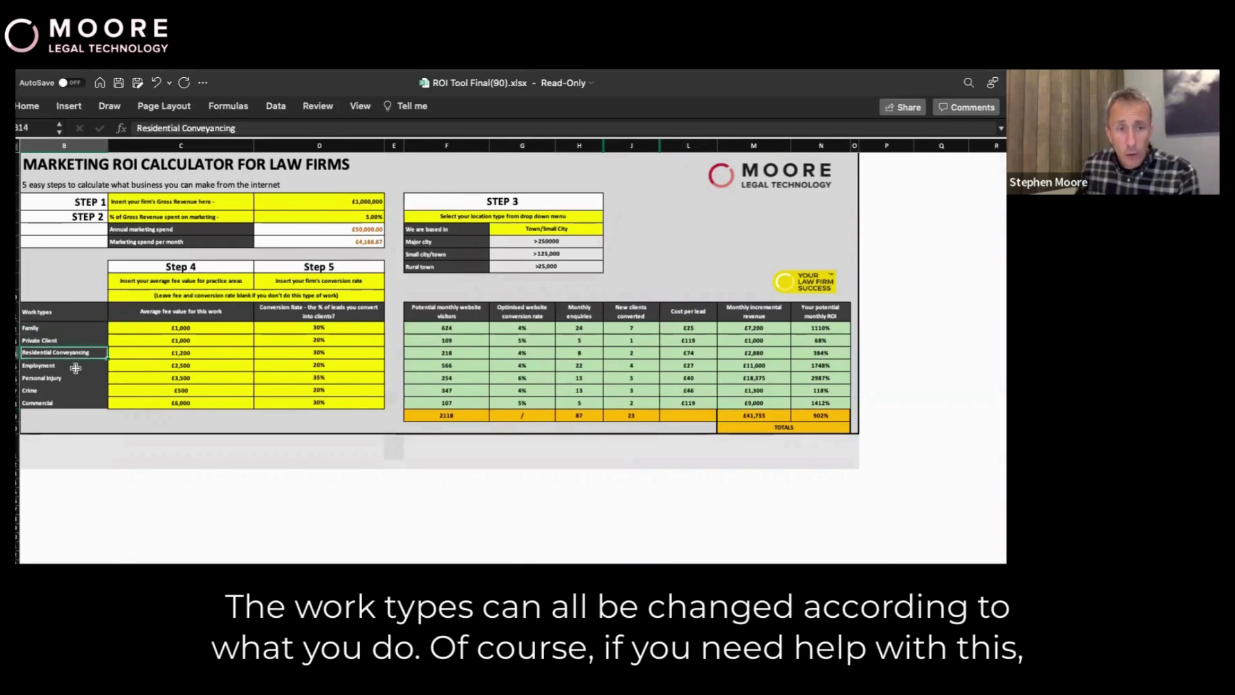
left_click(74, 365)
left_click(67, 378)
left_click(64, 391)
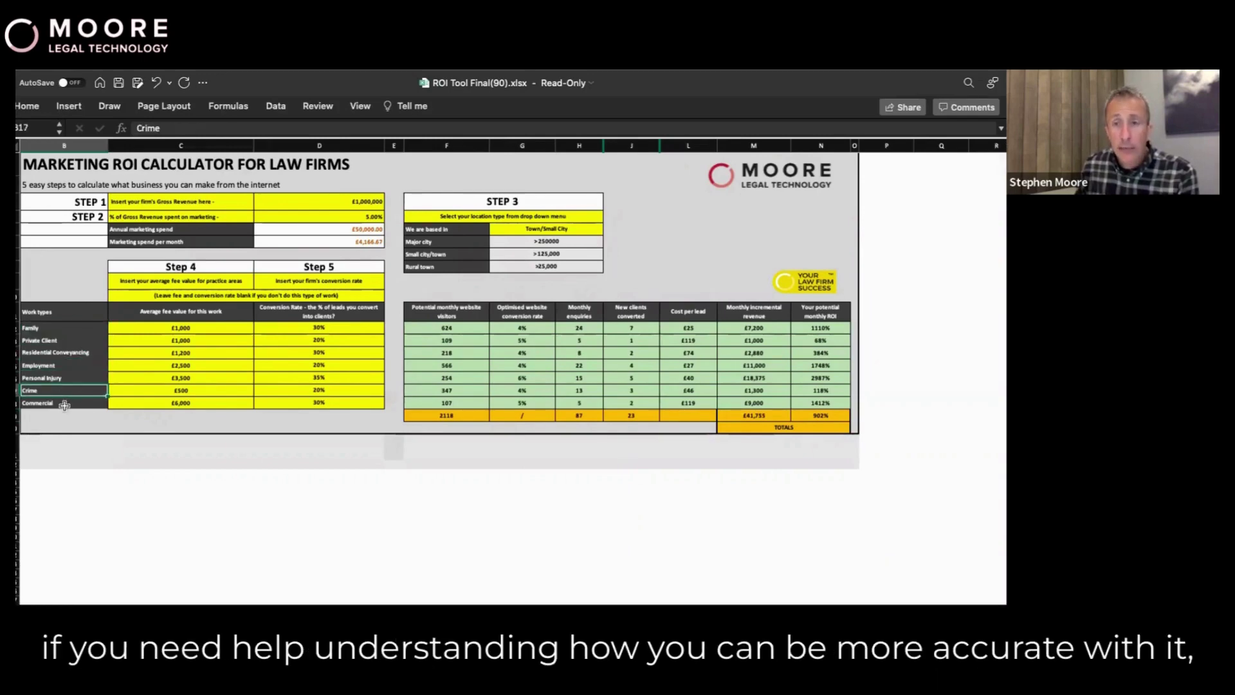
left_click(64, 404)
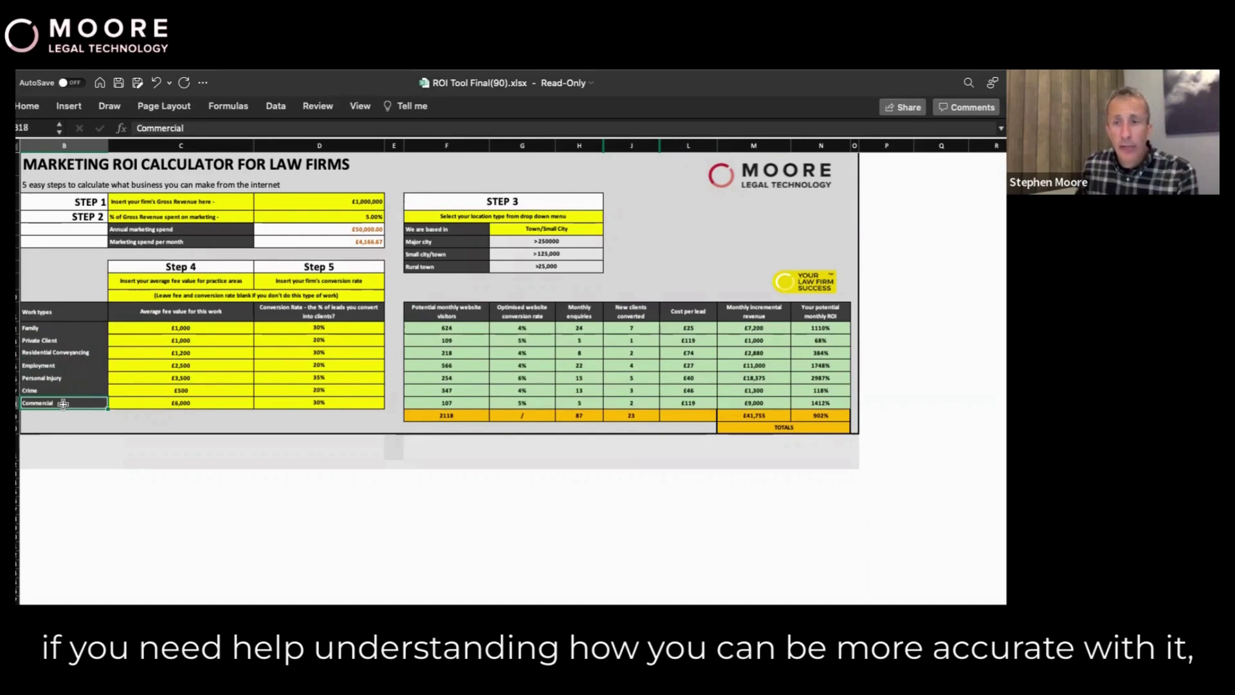
scroll(63, 403, "left", 1)
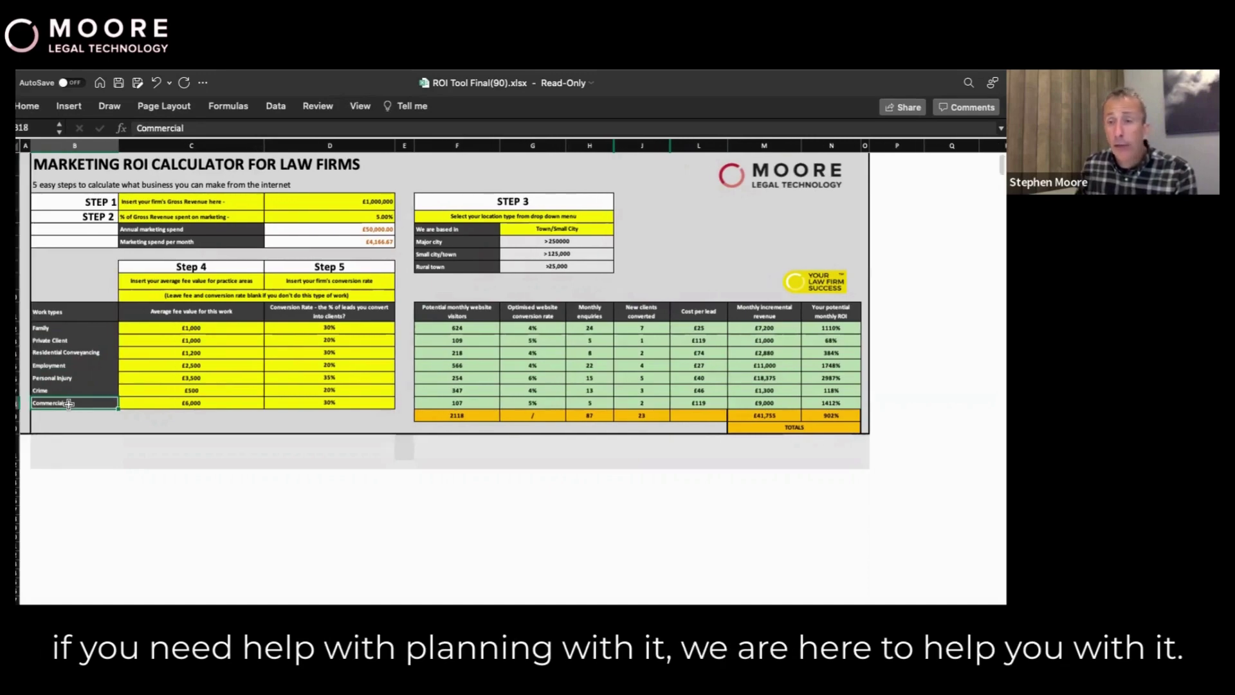